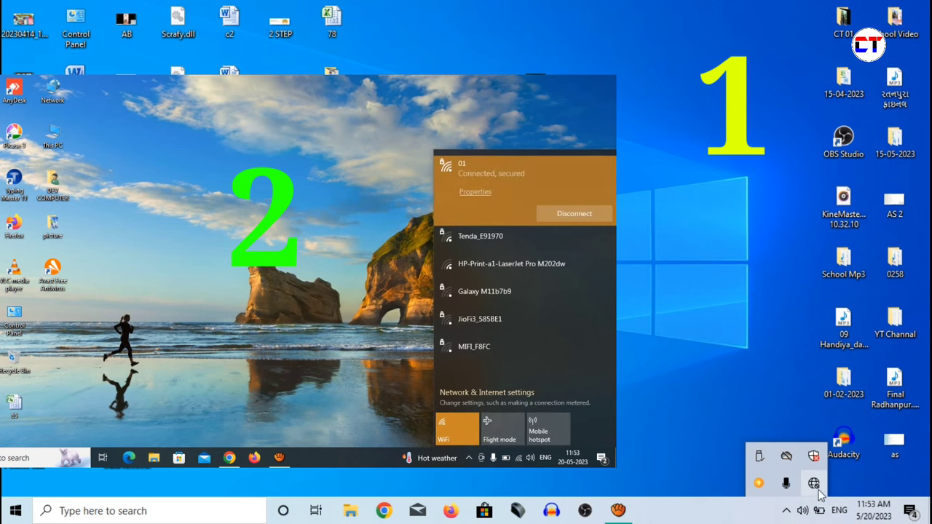
# Connect this computer to the secured Wi-Fi network 01 and close the network list
pyautogui.click(814, 483)
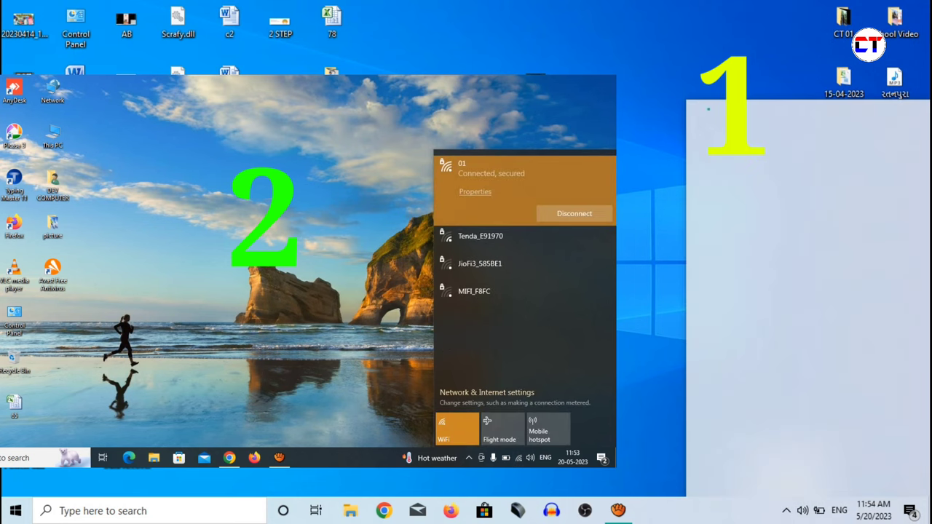
pyautogui.click(765, 128)
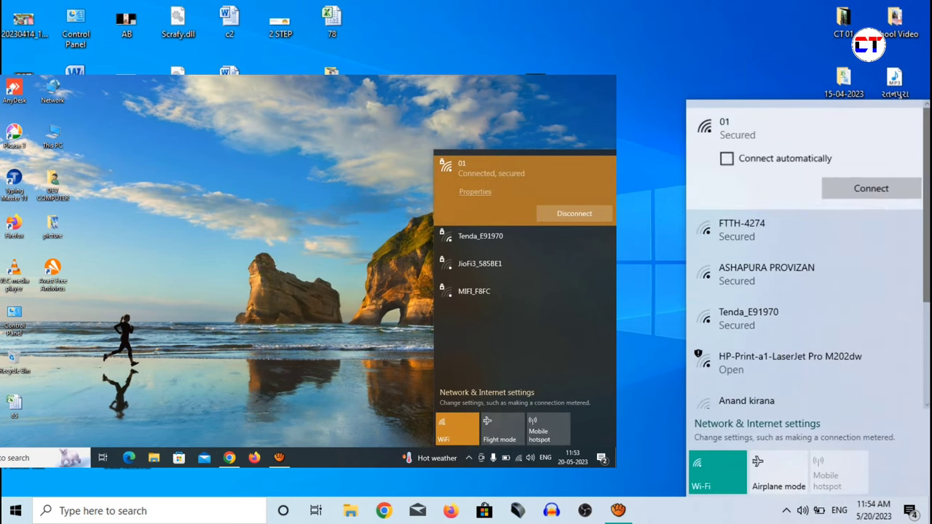
pyautogui.click(871, 188)
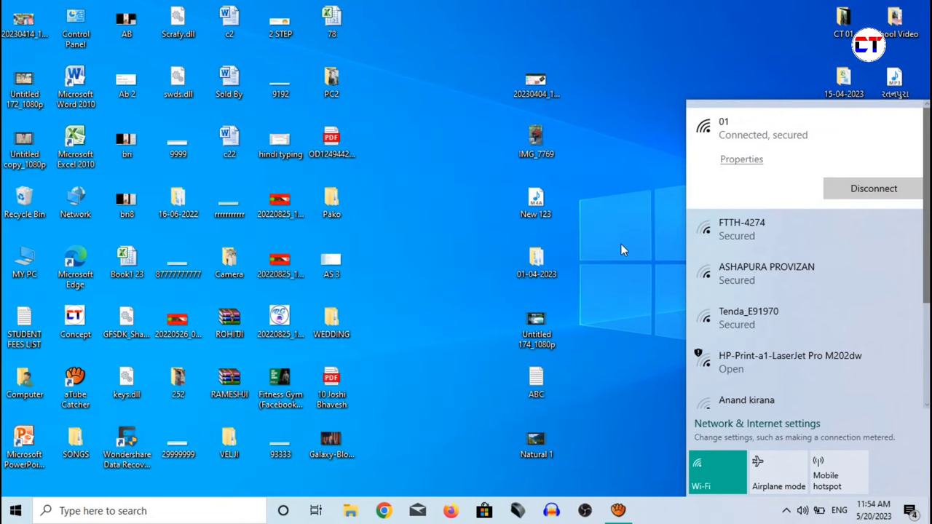
pyautogui.click(435, 219)
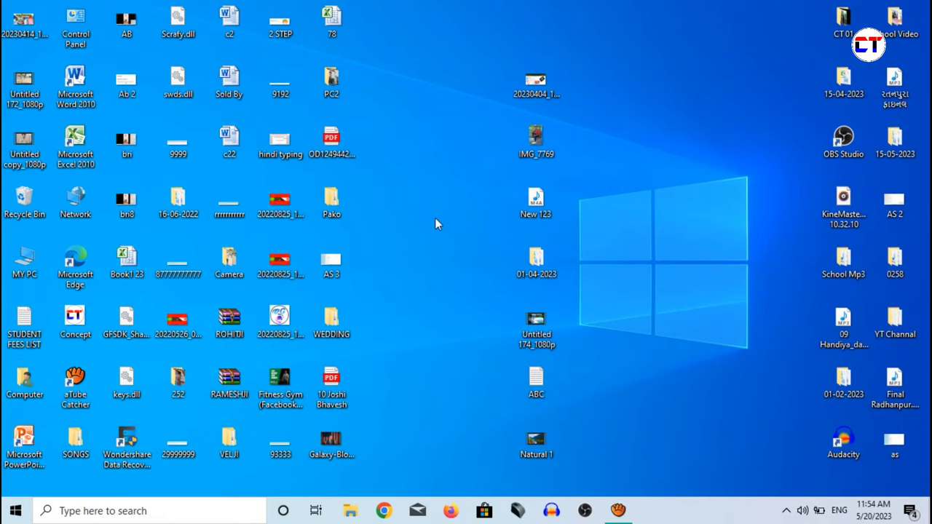
# Open the advanced sharing settings from Control Panel's Network and Sharing Center
pyautogui.click(158, 511)
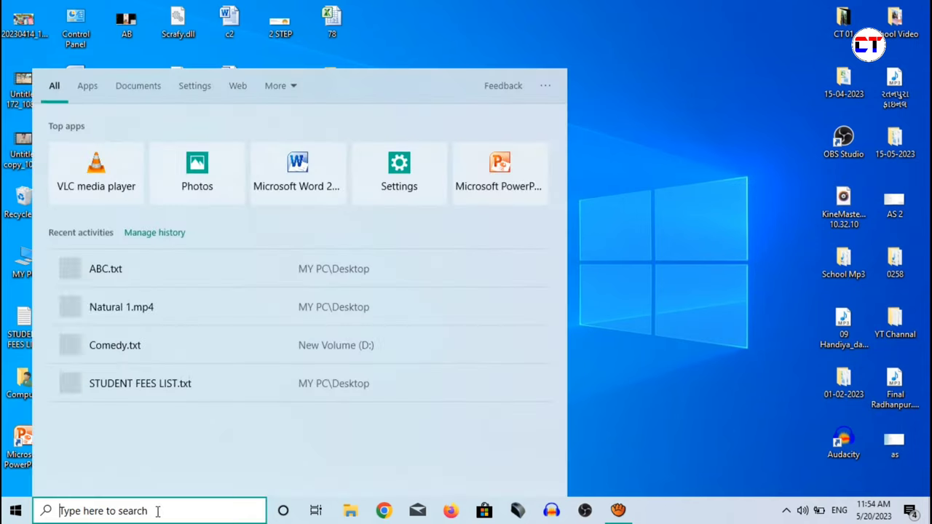
pyautogui.write('c')
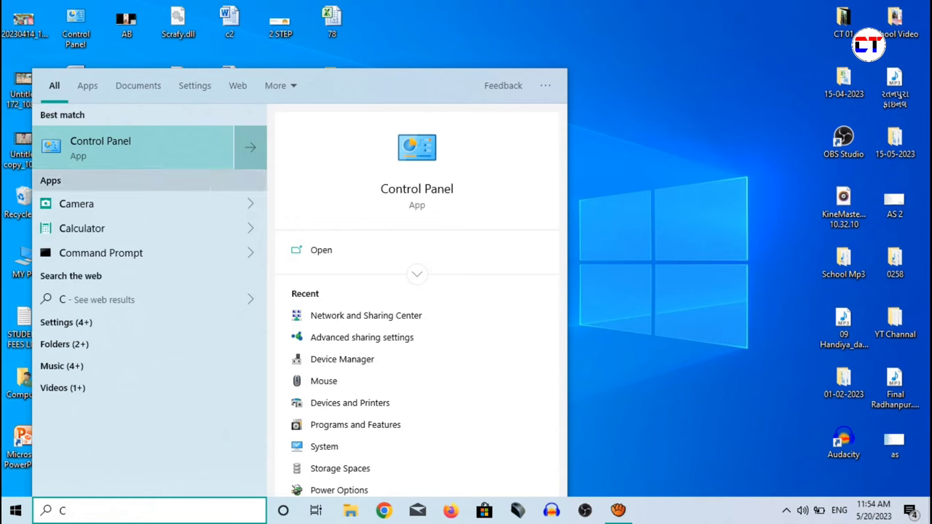
pyautogui.click(149, 160)
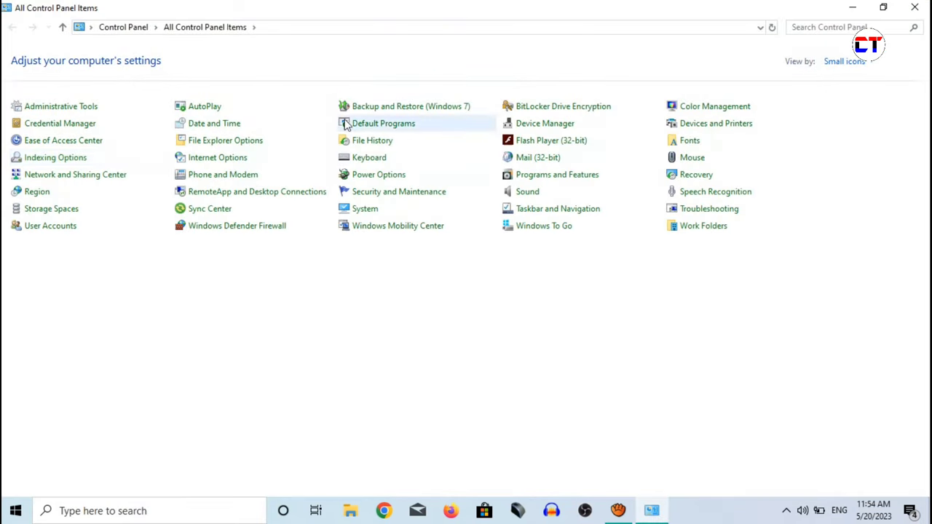
pyautogui.click(64, 175)
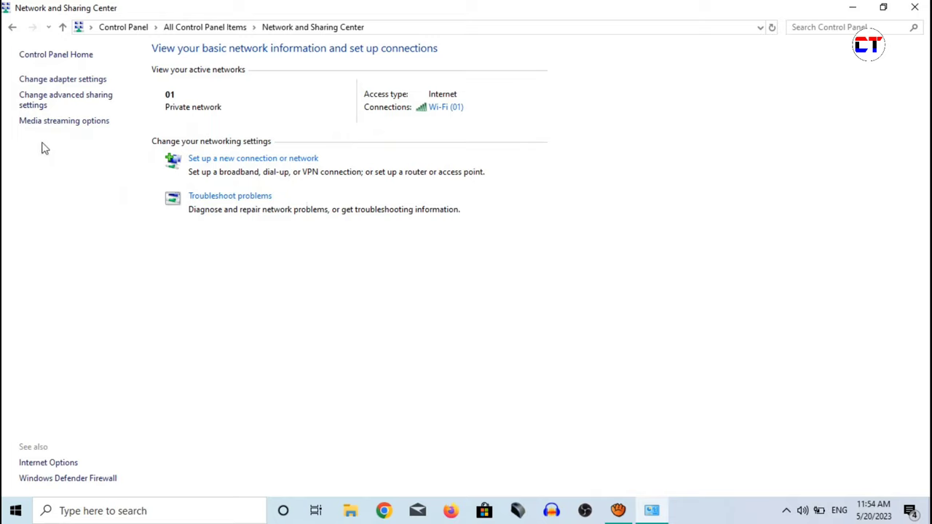
pyautogui.click(49, 105)
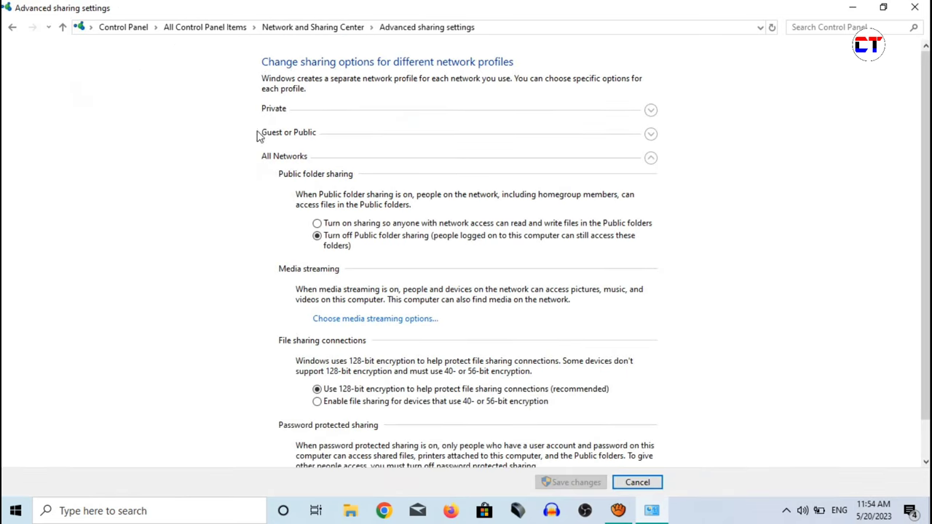
# Check the network discovery and file and printer sharing options of the Private and Guest or Public profiles
pyautogui.click(647, 163)
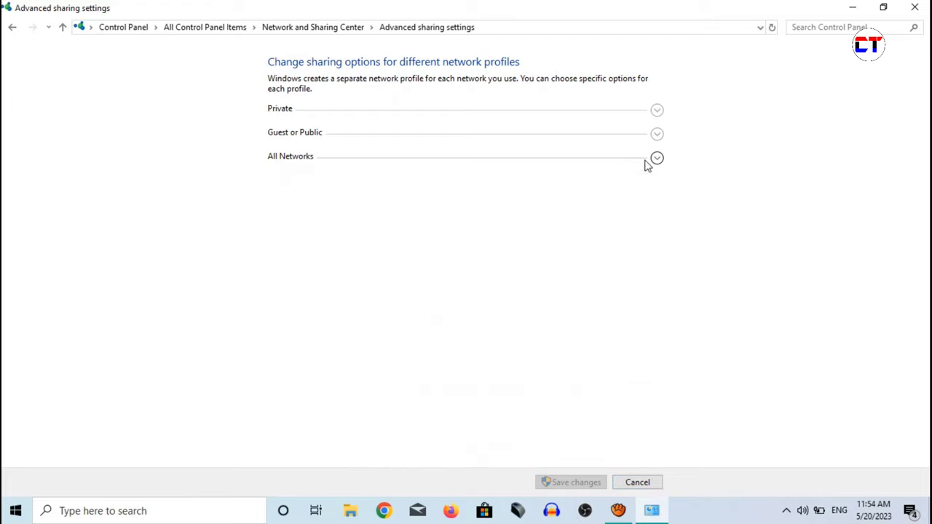
pyautogui.click(655, 121)
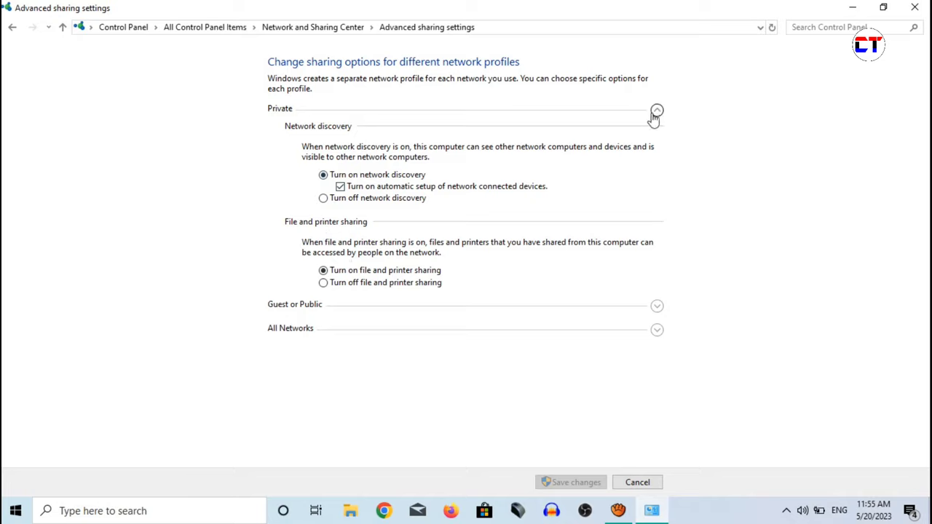
pyautogui.click(655, 113)
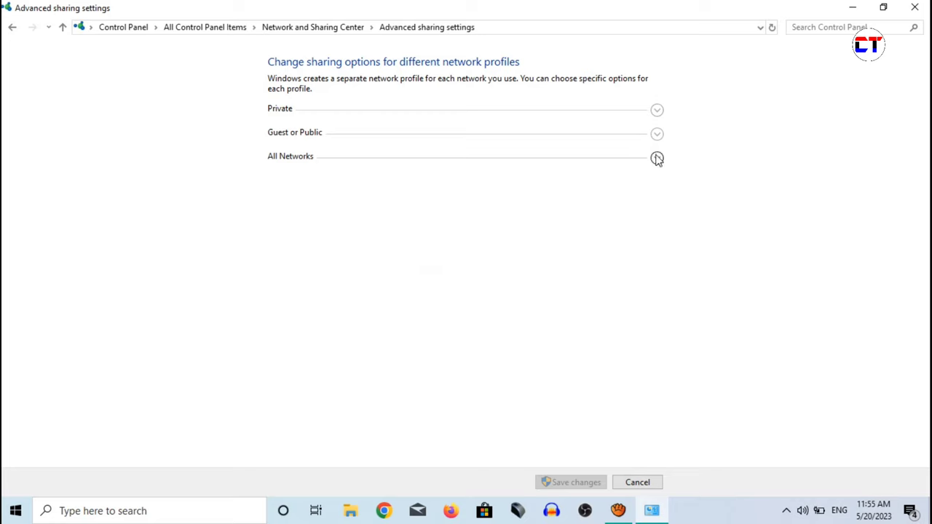
pyautogui.click(656, 134)
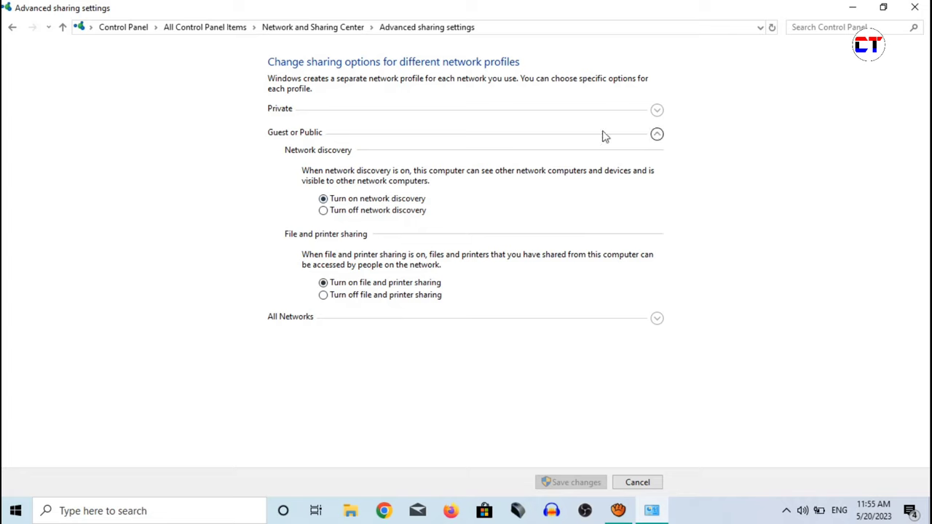
pyautogui.click(656, 136)
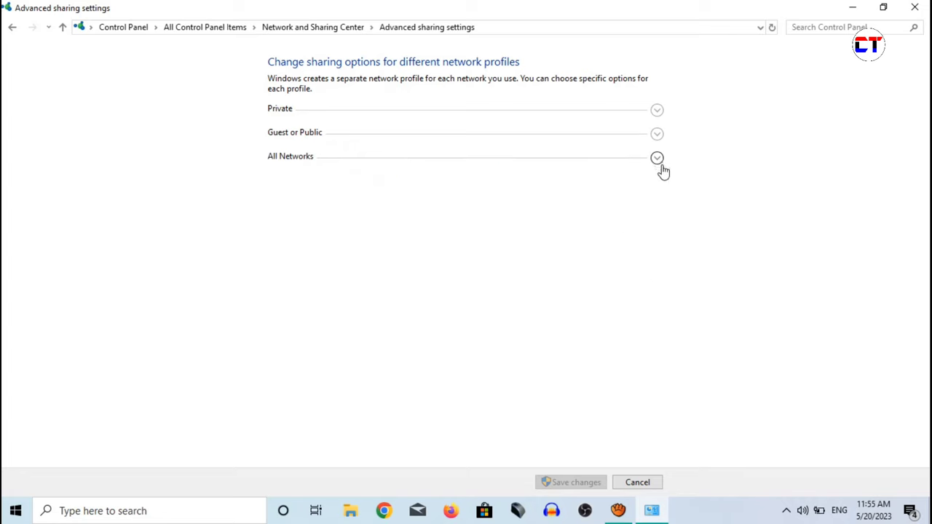
# For all networks, turn on Public folder sharing and turn off password protected sharing, save the changes and close the window
pyautogui.click(658, 159)
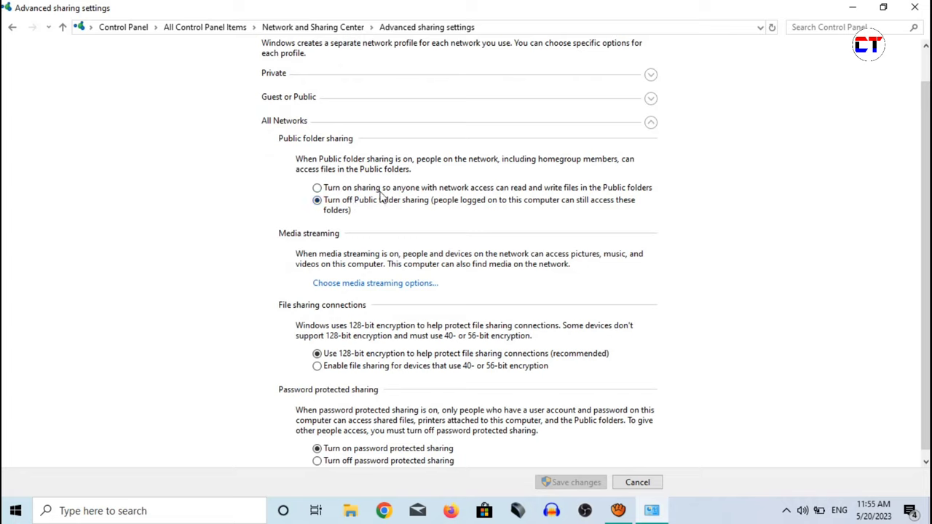
pyautogui.click(317, 188)
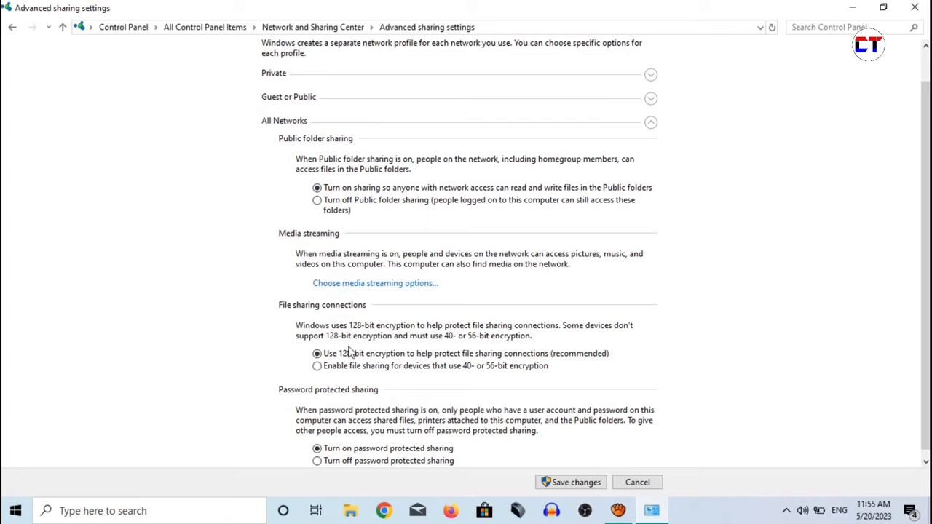
pyautogui.scroll(-1, 873, 240)
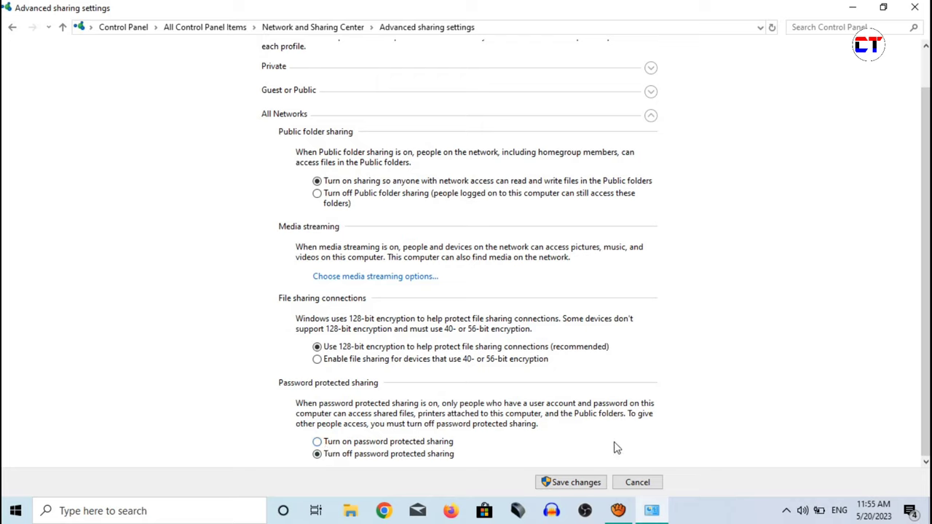
pyautogui.click(576, 486)
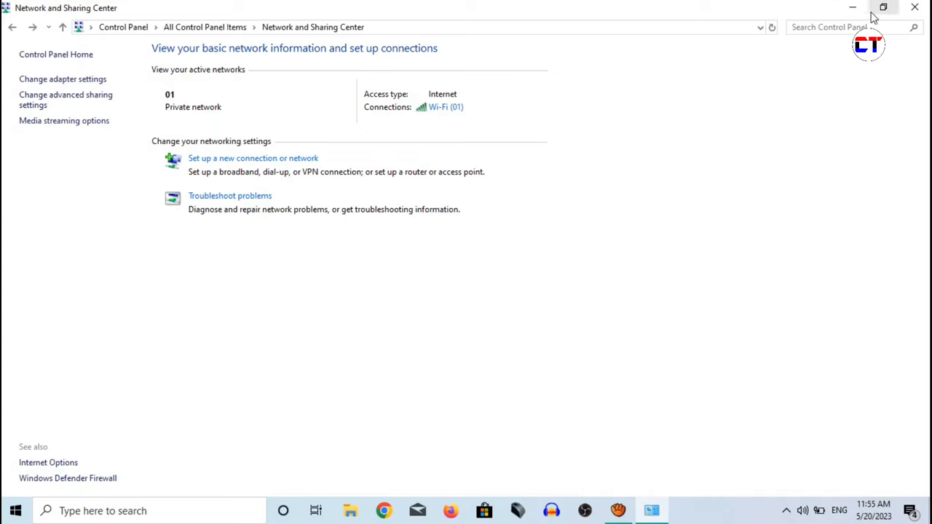
pyautogui.click(910, 6)
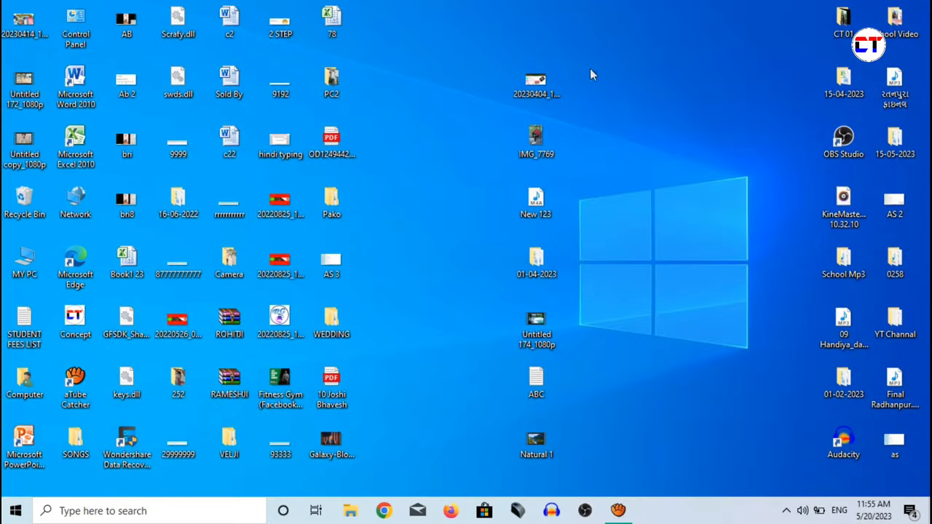
# Create a new folder named DATA TRANSFER on the desktop
pyautogui.rightClick(639, 96)
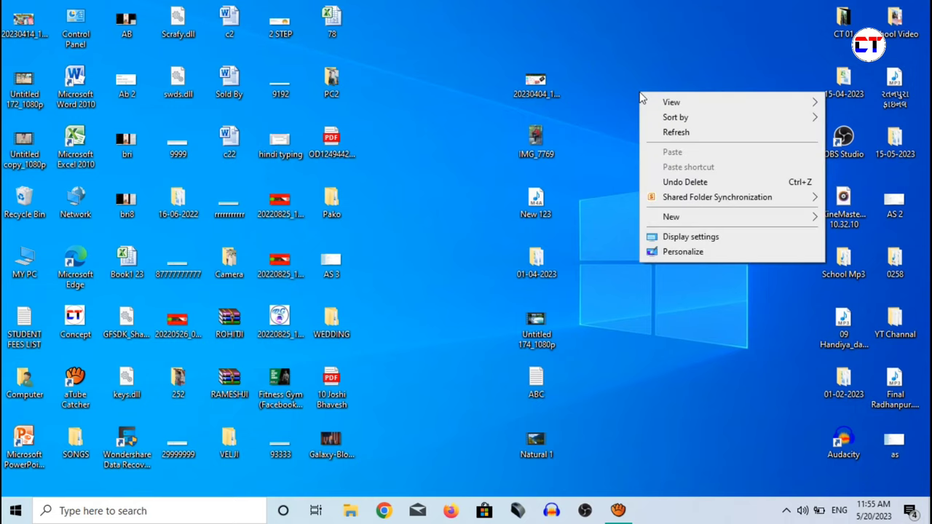
pyautogui.click(670, 216)
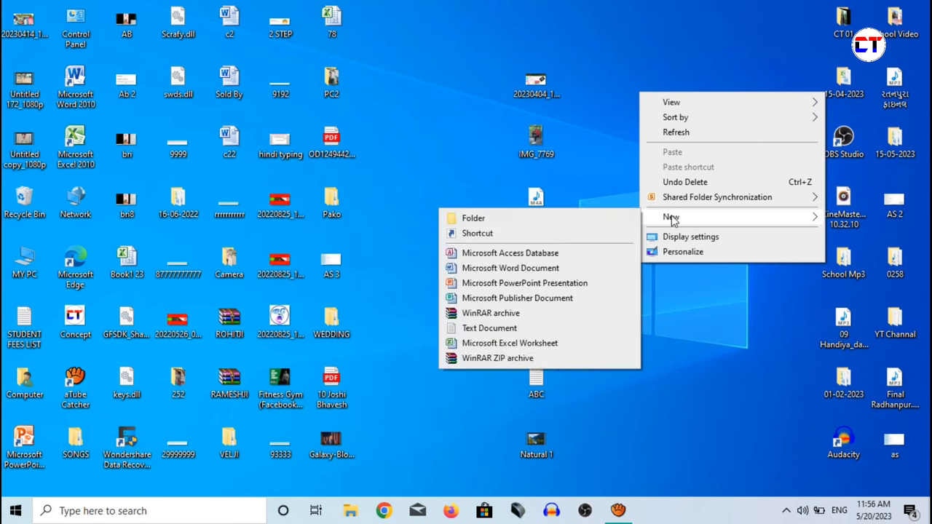
pyautogui.click(607, 220)
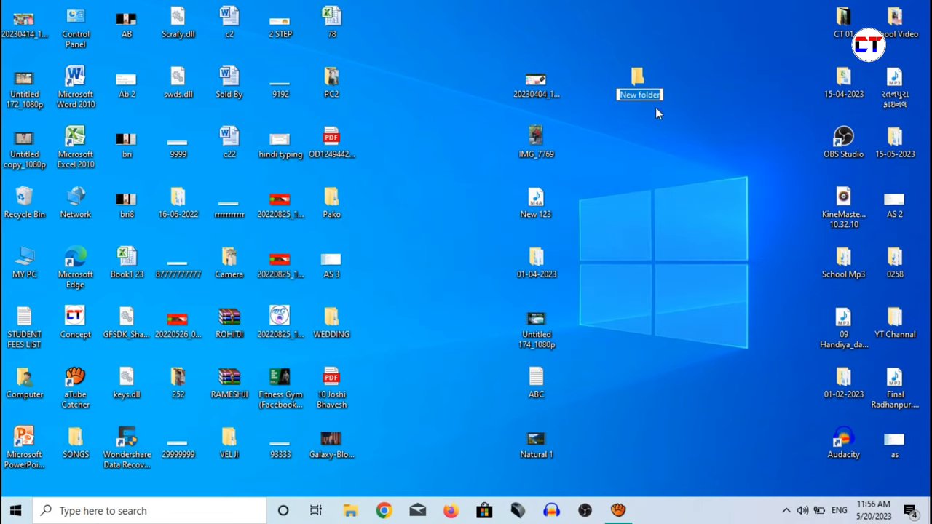
pyautogui.press('BackSpace')
pyautogui.press('BackSpace')
pyautogui.write('DATA TRANSFER')
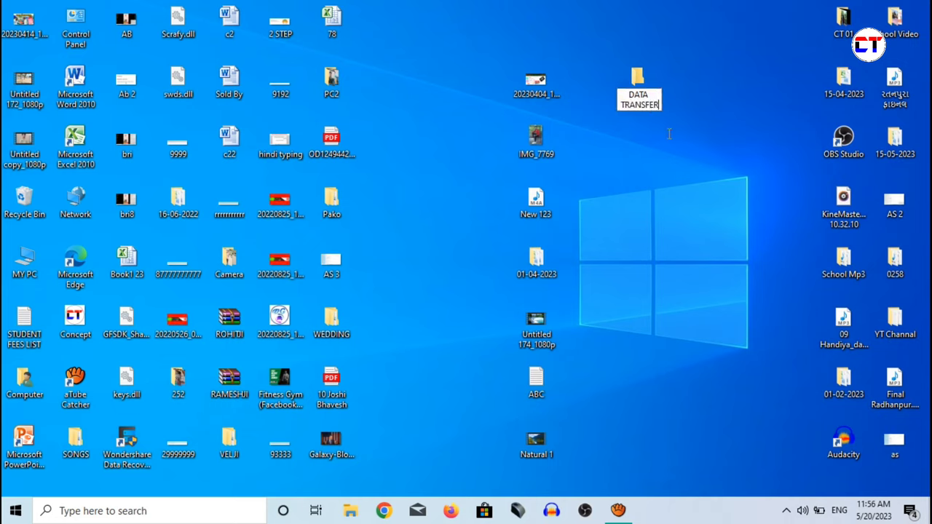
pyautogui.press('Return')
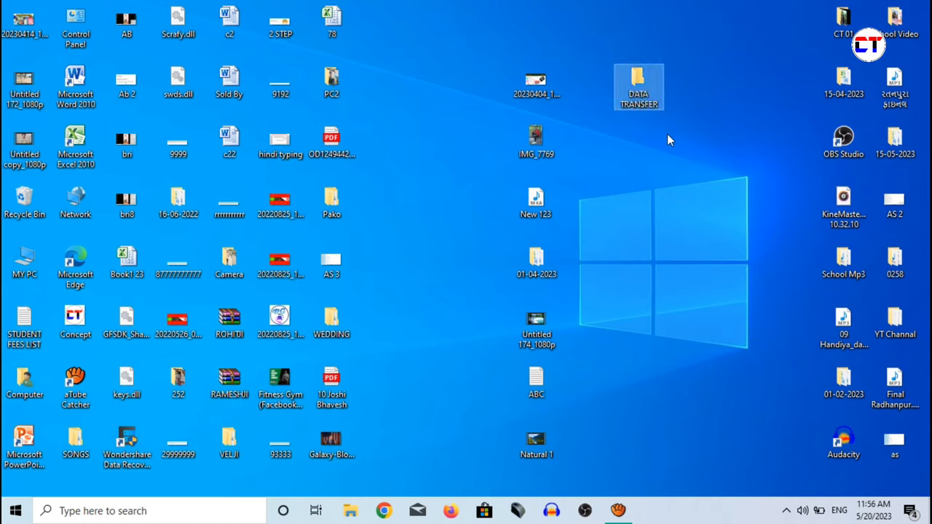
pyautogui.click(641, 166)
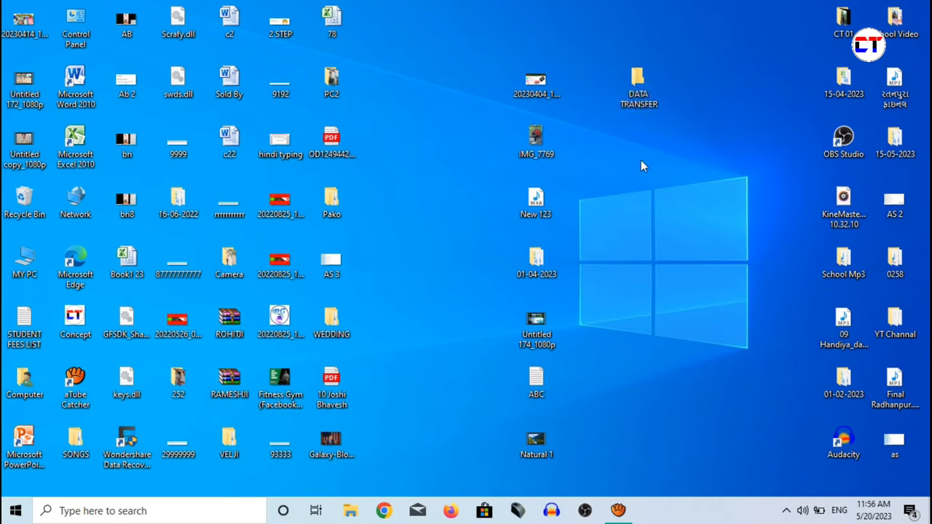
# Open the DATA TRANSFER folder to view its contents and close it again
pyautogui.click(633, 105)
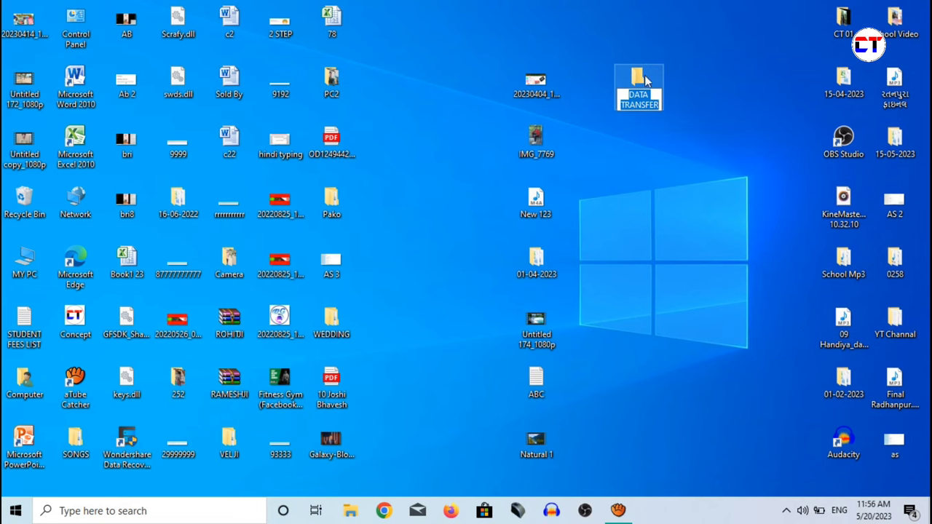
pyautogui.press('Return')
pyautogui.doubleClick(639, 80)
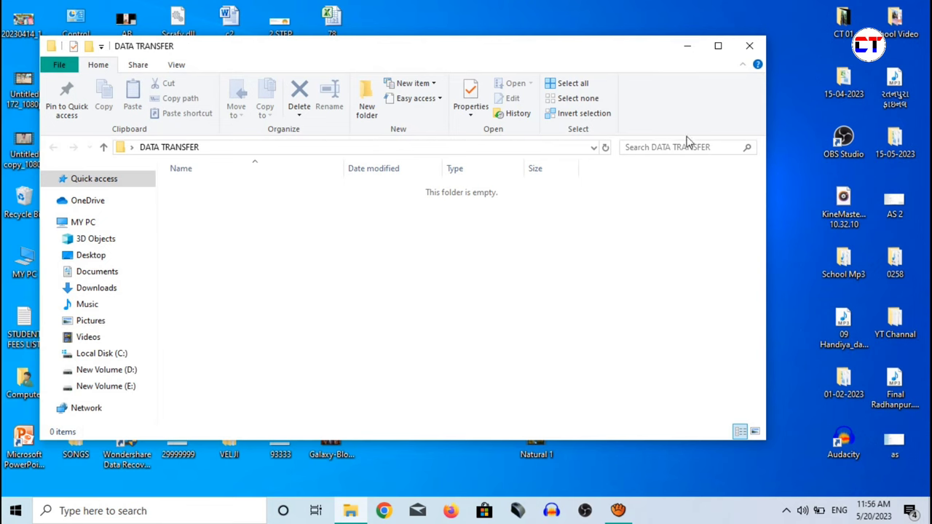
pyautogui.click(743, 46)
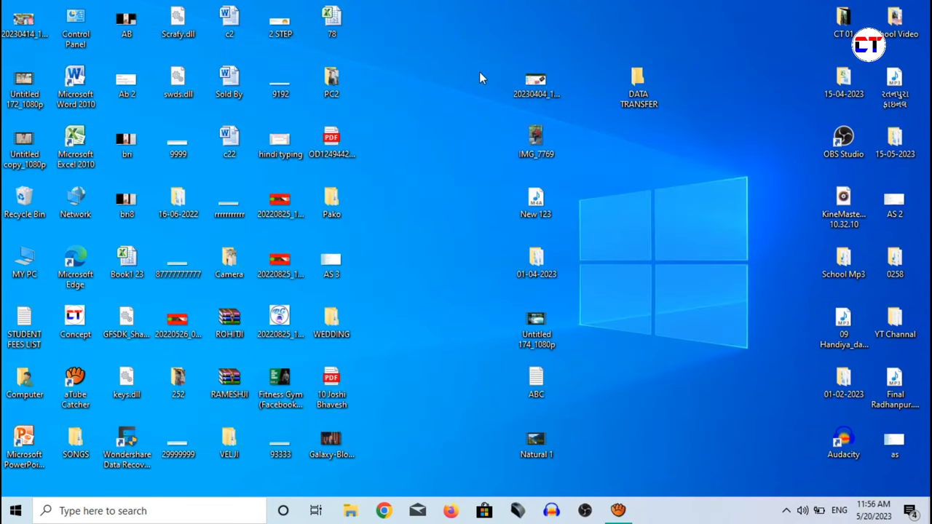
# Move the column of desktop items from the 20230404 image down to Natural 1 into the DATA TRANSFER folder
pyautogui.moveTo(479, 72); pyautogui.dragTo(587, 461)
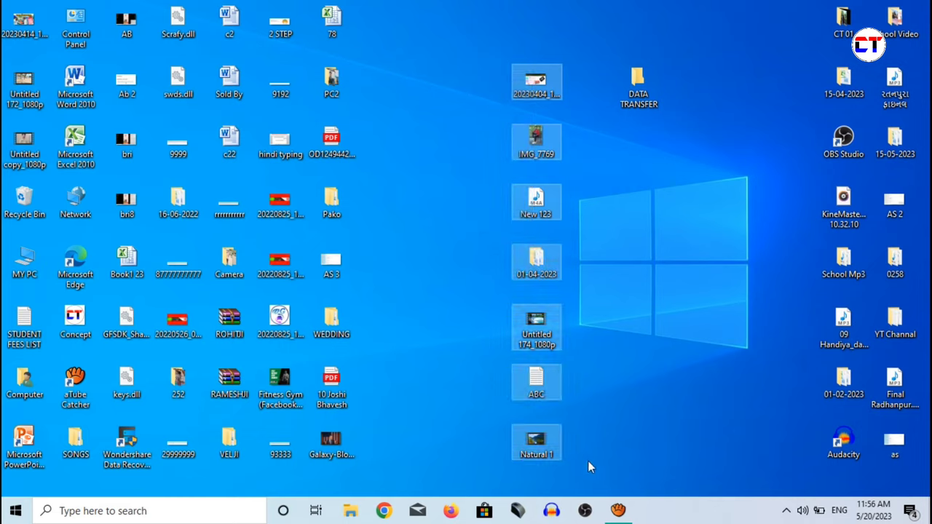
pyautogui.hotkey('ctrl', 'x')
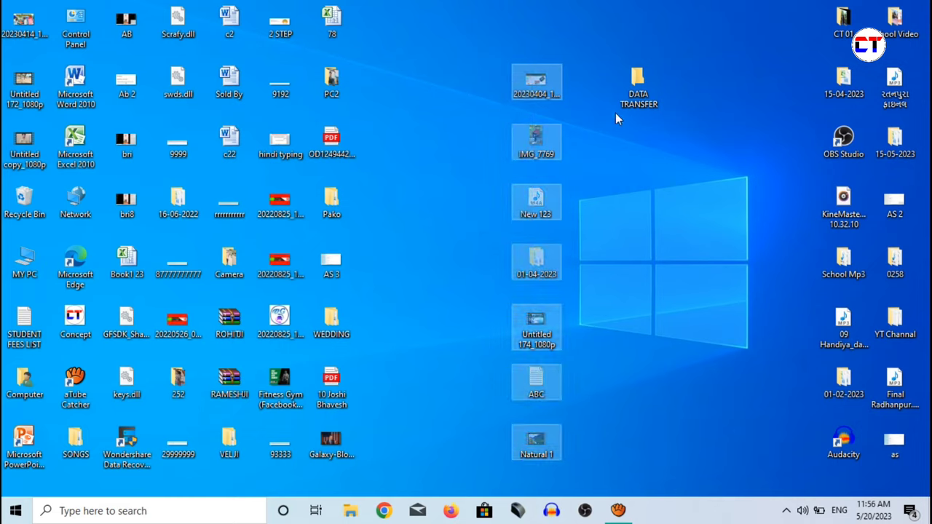
pyautogui.doubleClick(637, 96)
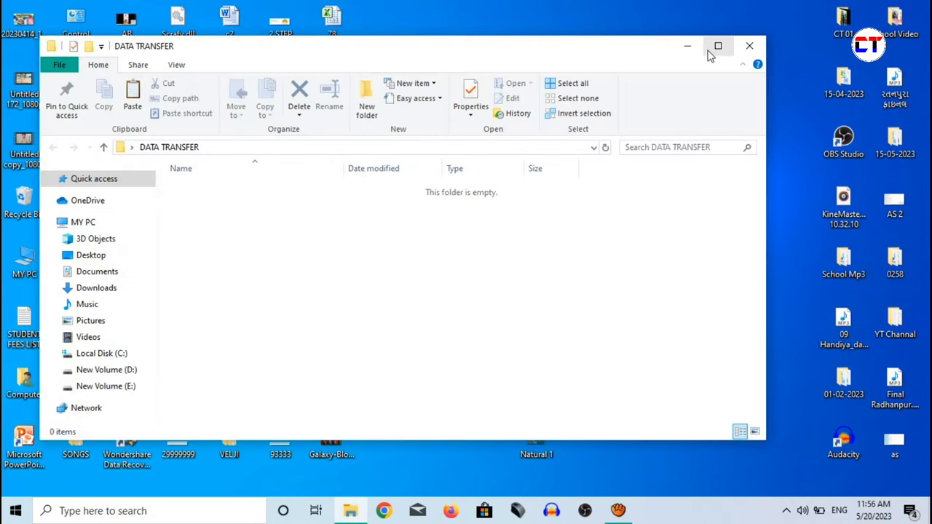
pyautogui.click(712, 50)
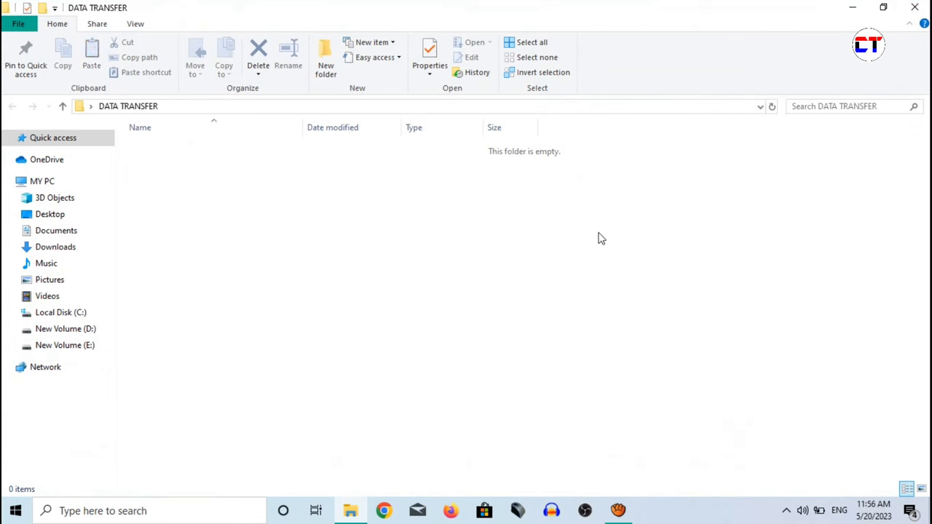
pyautogui.hotkey('ctrl', 'v')
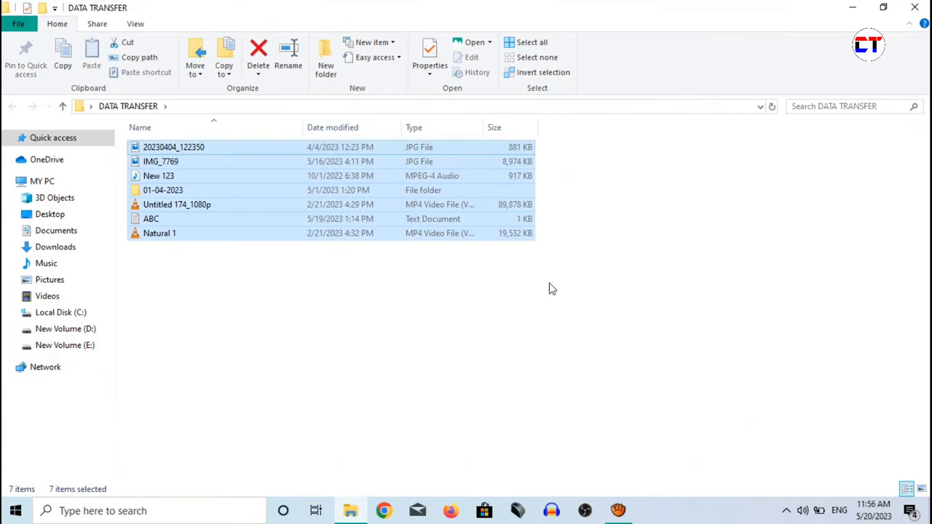
# Display the DATA TRANSFER folder's contents as small icons
pyautogui.click(135, 25)
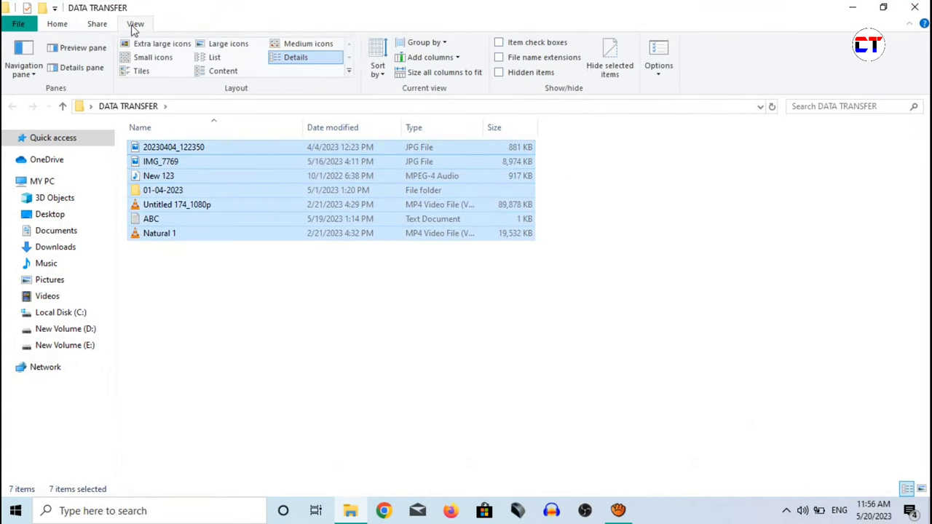
pyautogui.click(175, 57)
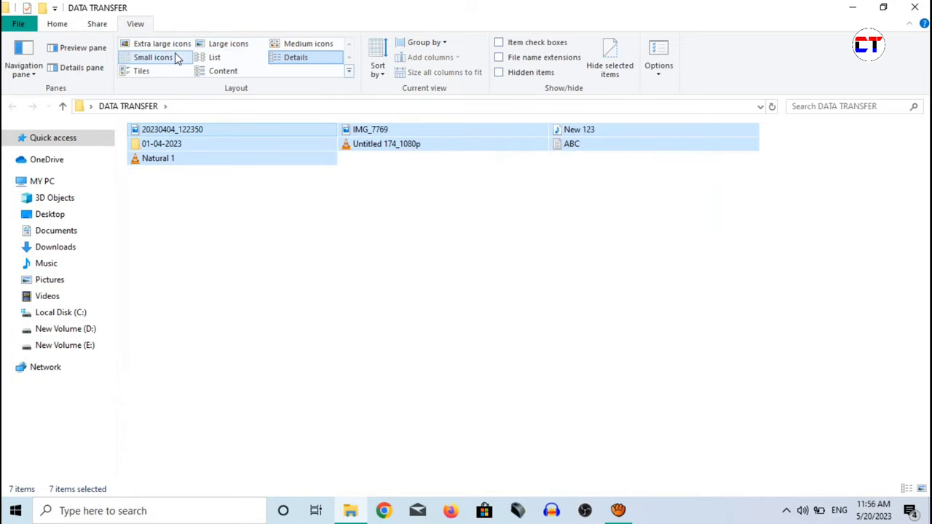
# Display the DATA TRANSFER folder's contents as extra large icons, look through the items, and close the folder
pyautogui.click(174, 45)
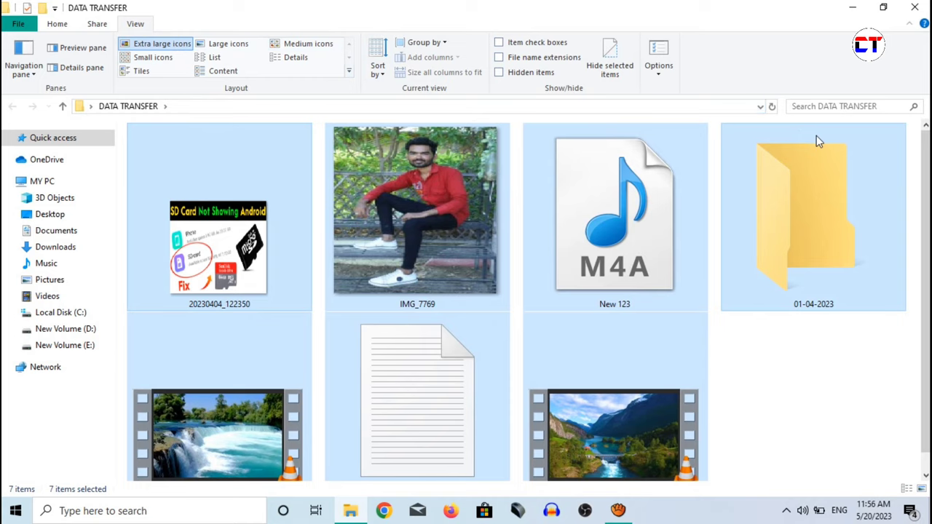
pyautogui.scroll(-1, 528, 300)
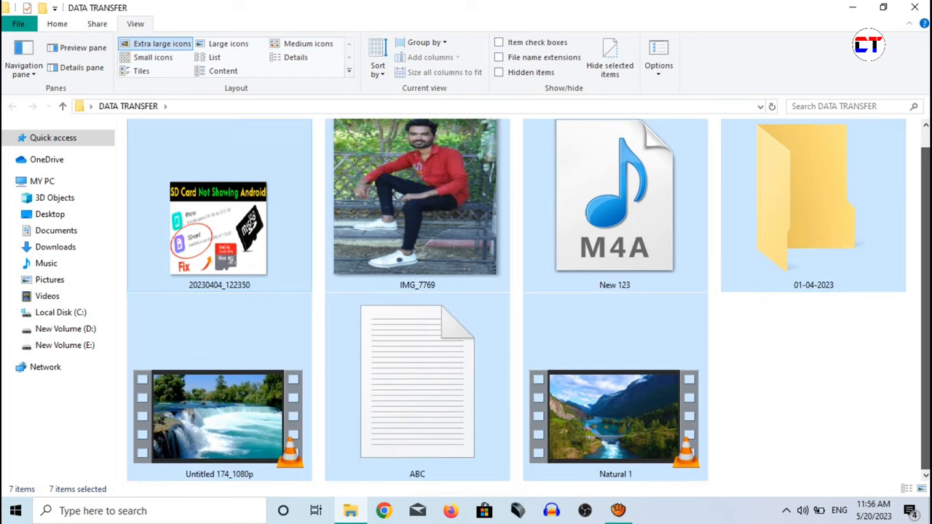
pyautogui.scroll(1, 665, 281)
pyautogui.scroll(-1, 830, 364)
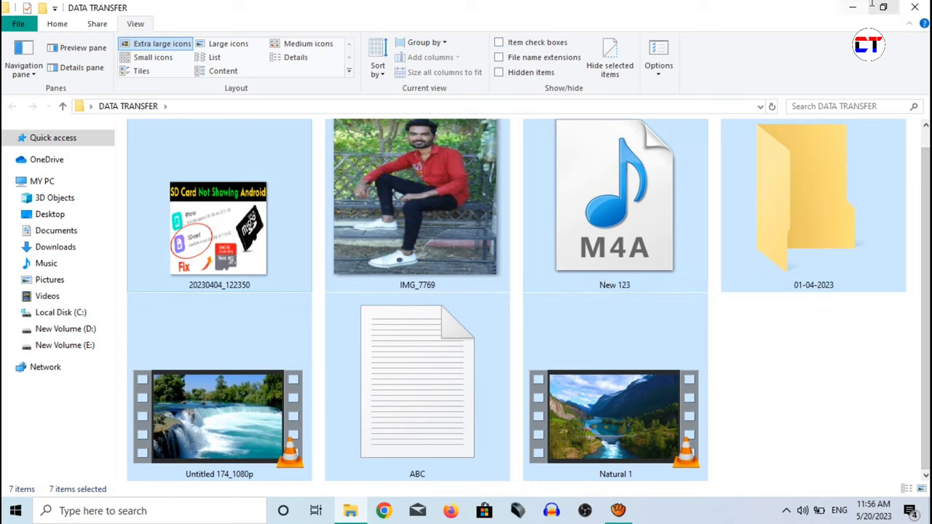
pyautogui.click(913, 7)
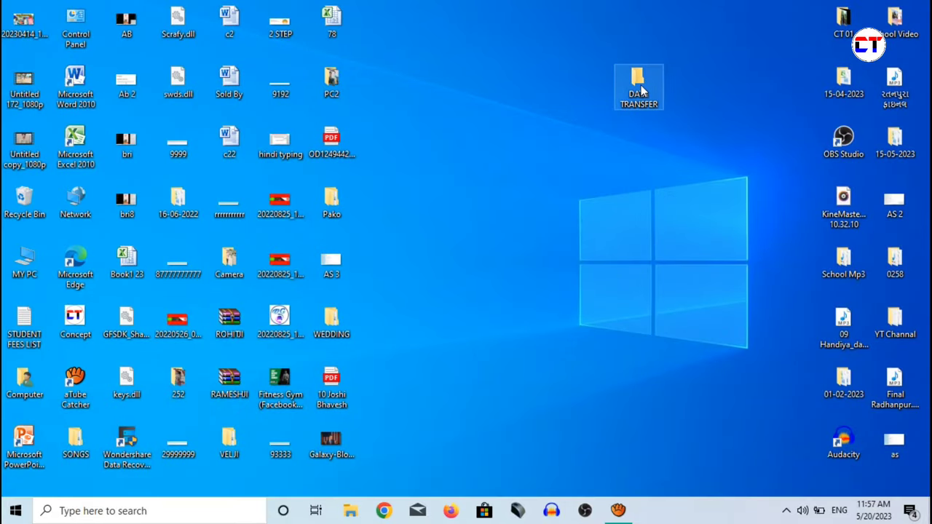
# Reposition the DATA TRANSFER folder on the empty desktop area nearer the left-hand icon columns, keeping its name
pyautogui.moveTo(641, 89); pyautogui.dragTo(553, 126)
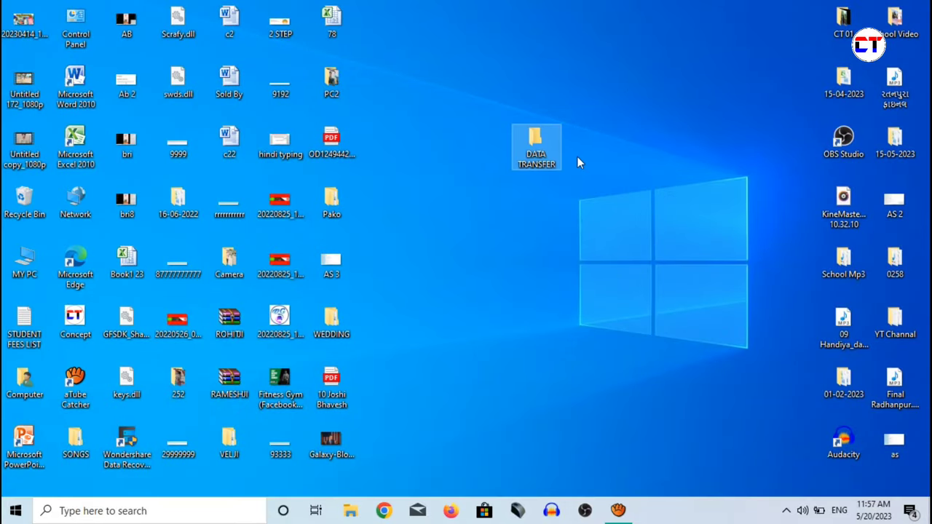
pyautogui.click(529, 157)
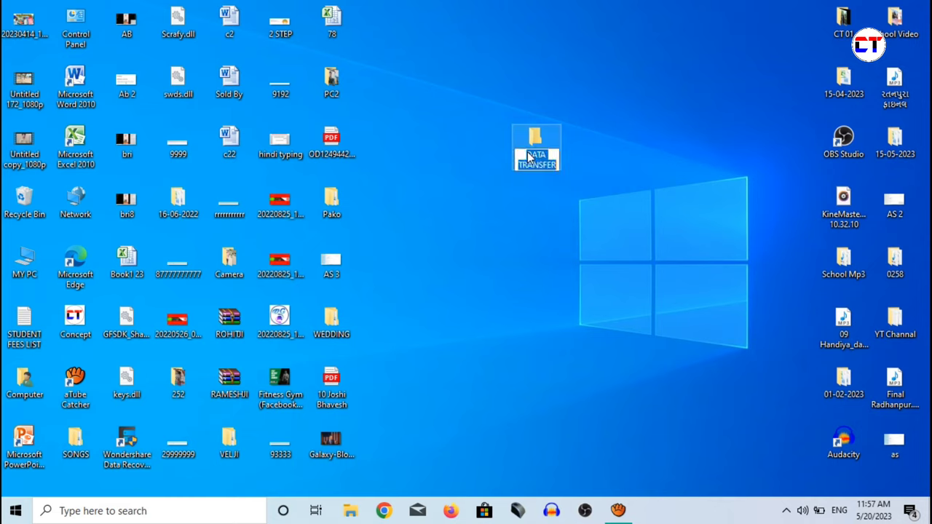
pyautogui.rightClick(527, 151)
pyautogui.press('Escape')
pyautogui.press('Escape')
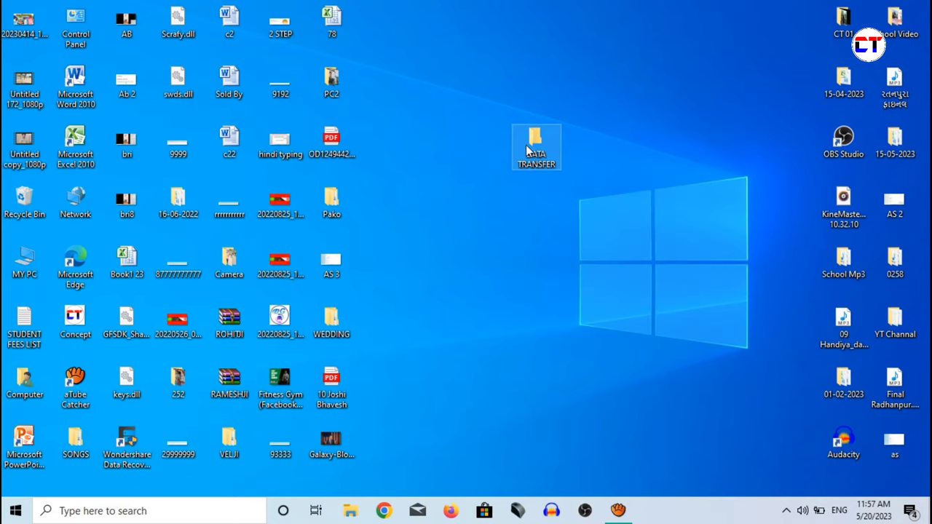
# Start sharing the DATA TRANSFER folder with specific people and add Everyone to the people it is shared with
pyautogui.rightClick(528, 150)
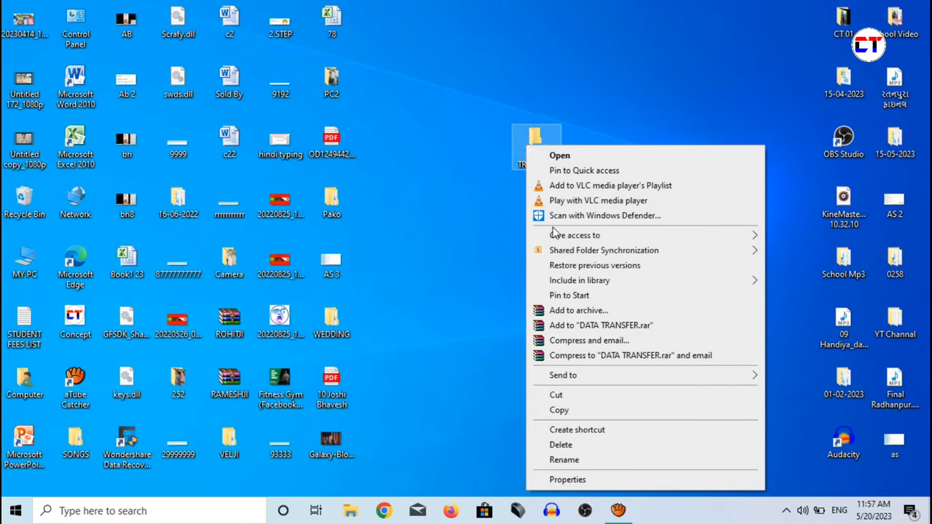
pyautogui.moveTo(561, 237)
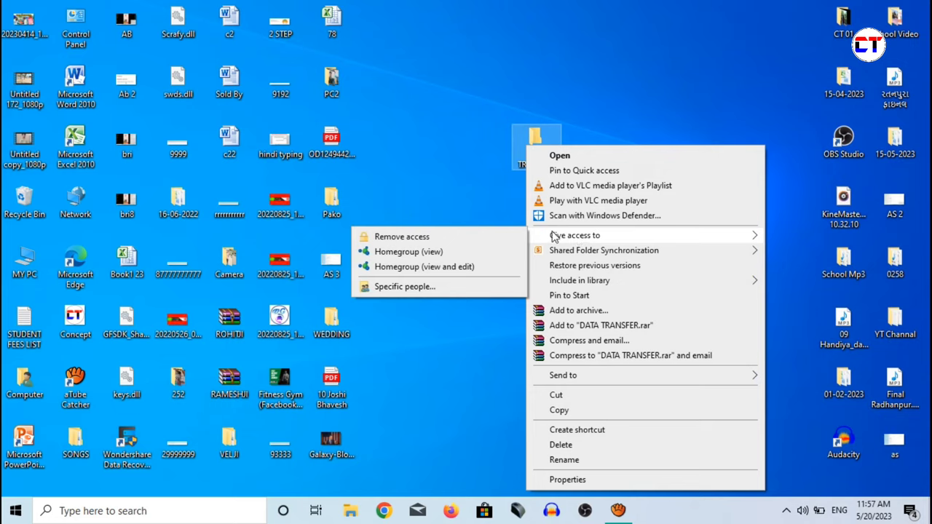
pyautogui.click(427, 289)
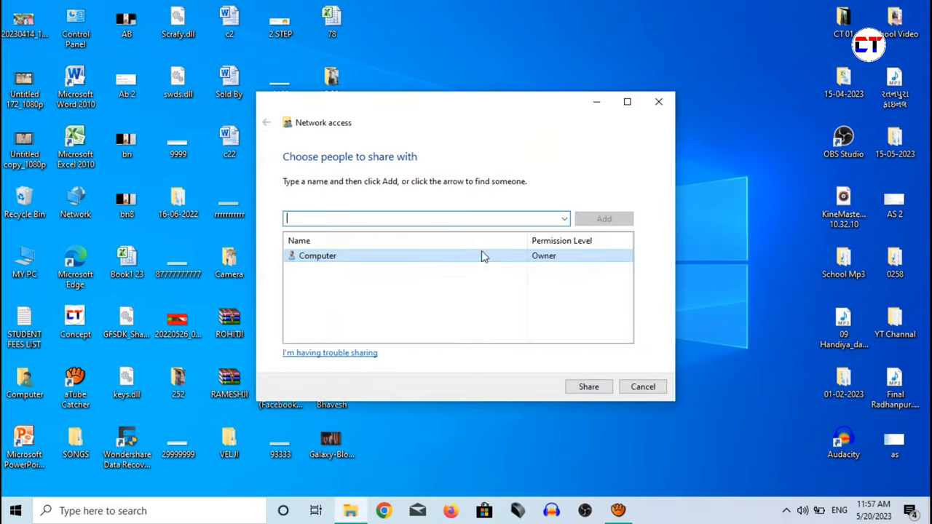
pyautogui.click(564, 219)
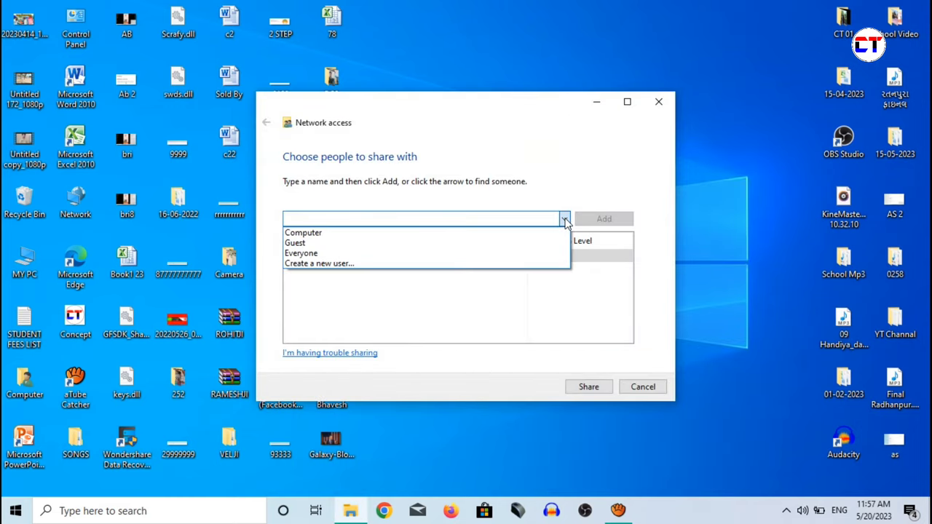
pyautogui.click(344, 255)
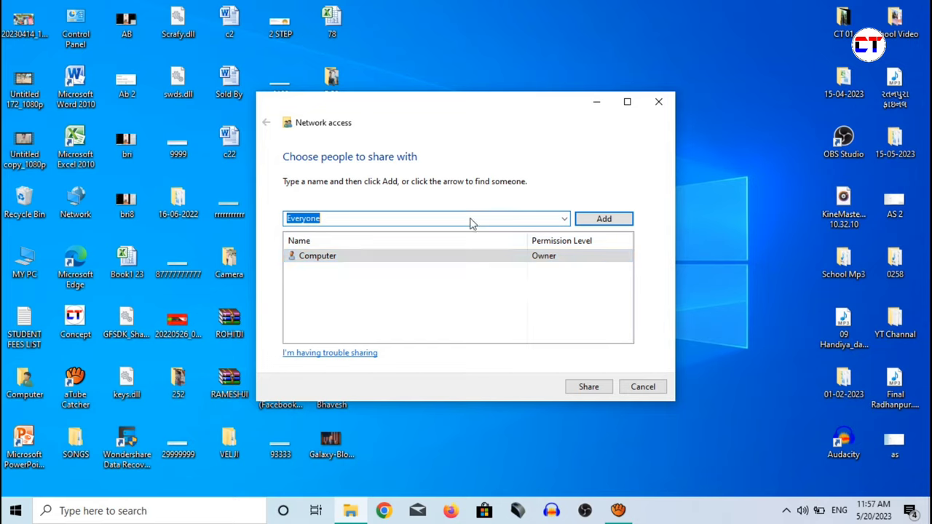
pyautogui.click(604, 219)
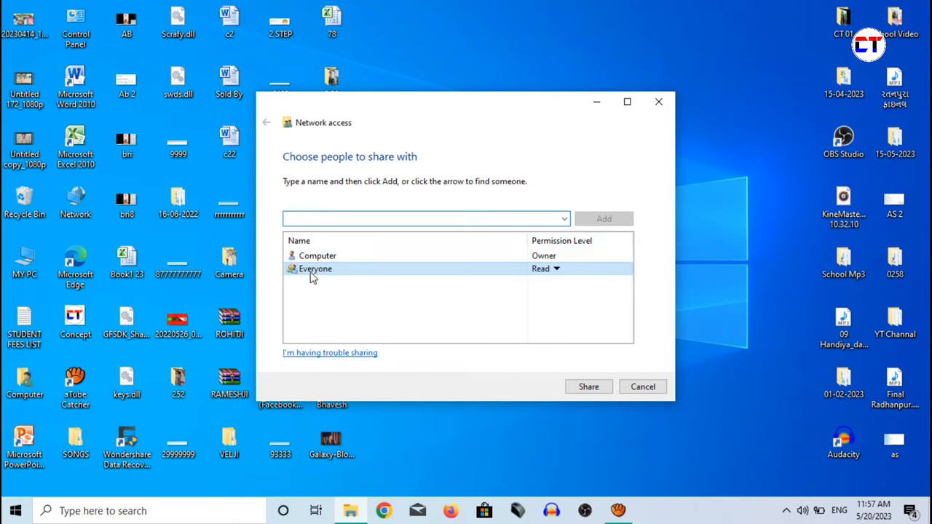
# Set Everyone's permission level to Read/Write, share the DATA TRANSFER folder, and finish the network access dialog
pyautogui.click(556, 269)
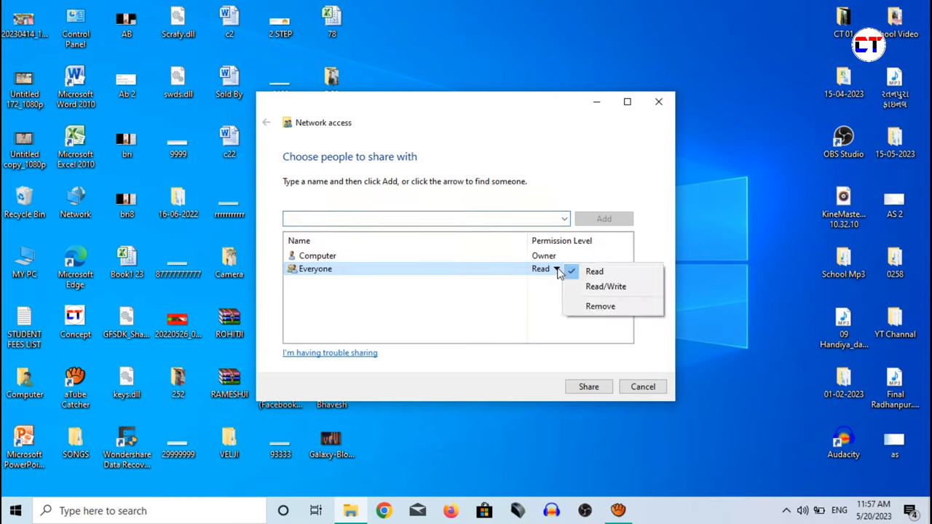
pyautogui.click(602, 290)
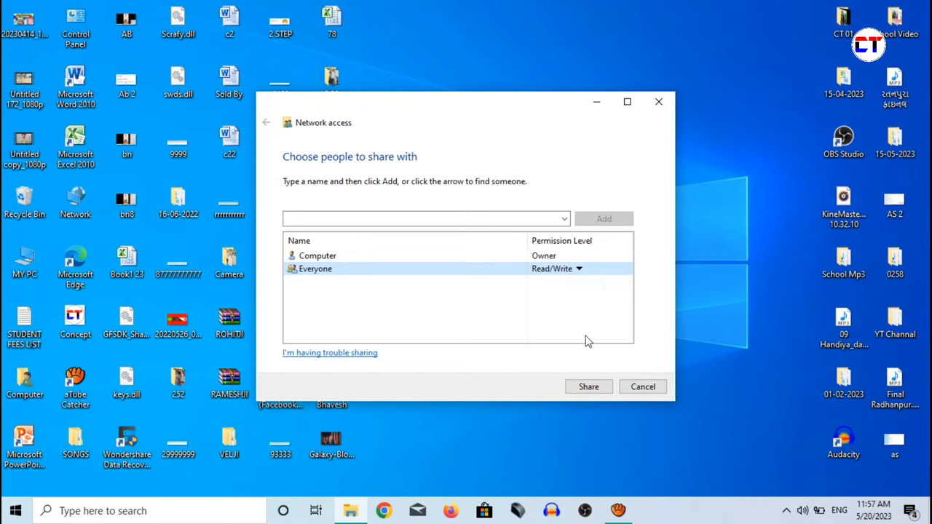
pyautogui.click(588, 387)
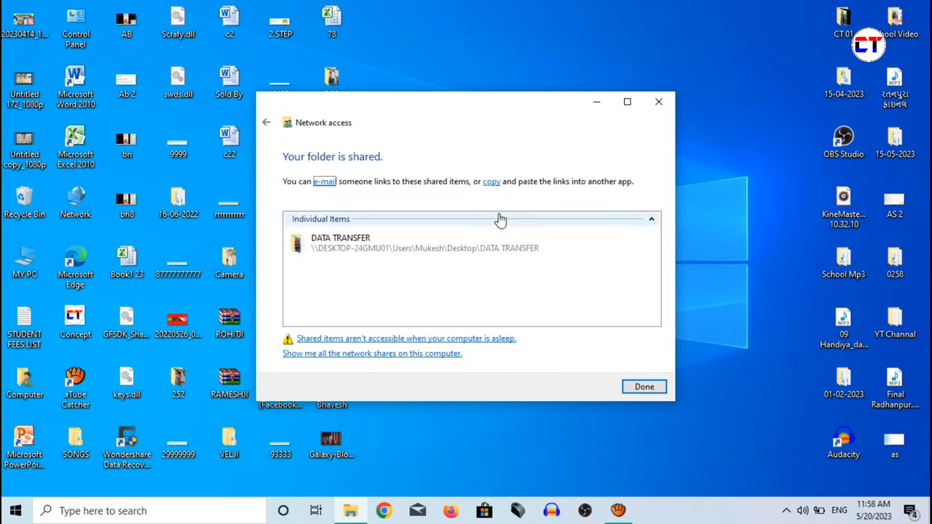
pyautogui.click(643, 388)
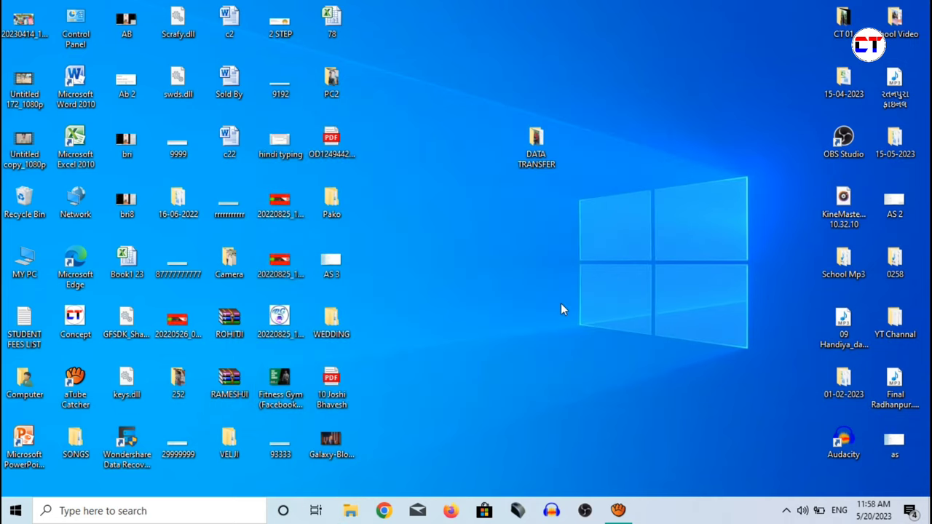
# Copy the full network path from the DATA TRANSFER folder's sharing properties and close the properties
pyautogui.rightClick(536, 157)
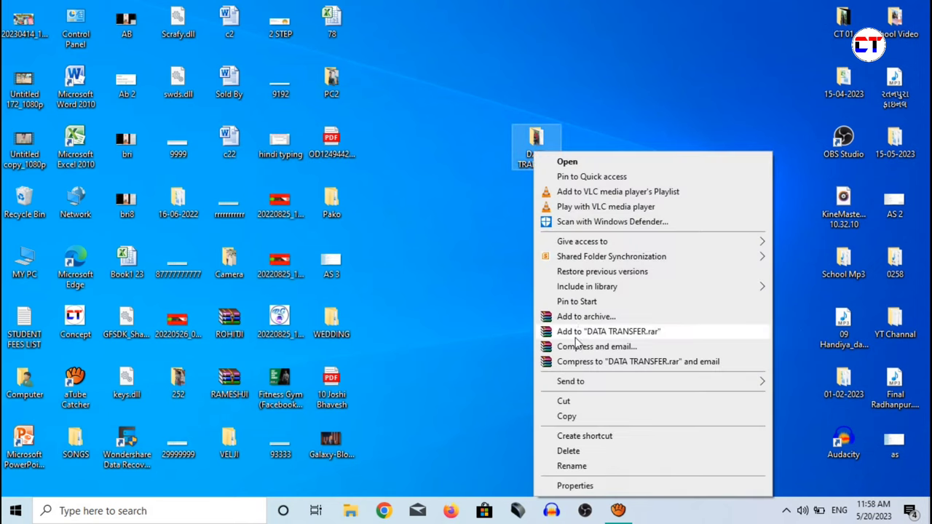
pyautogui.click(572, 486)
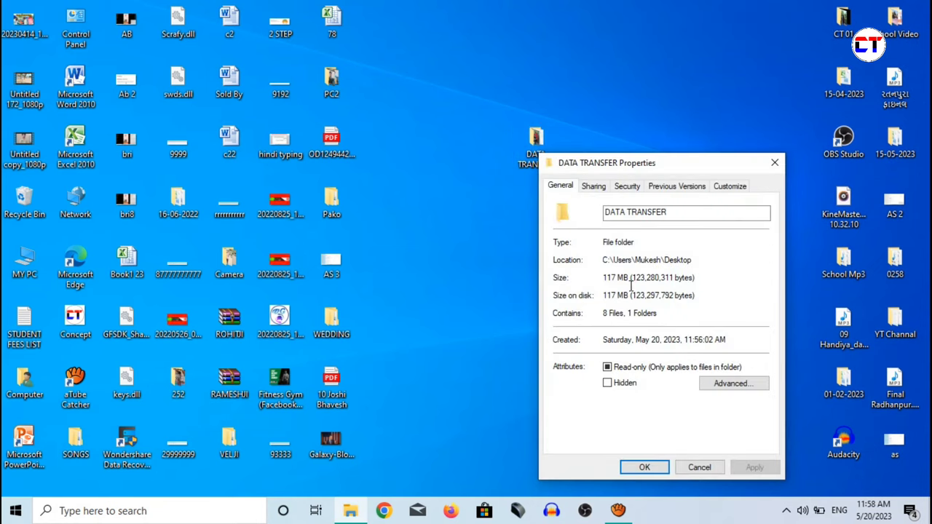
pyautogui.click(594, 187)
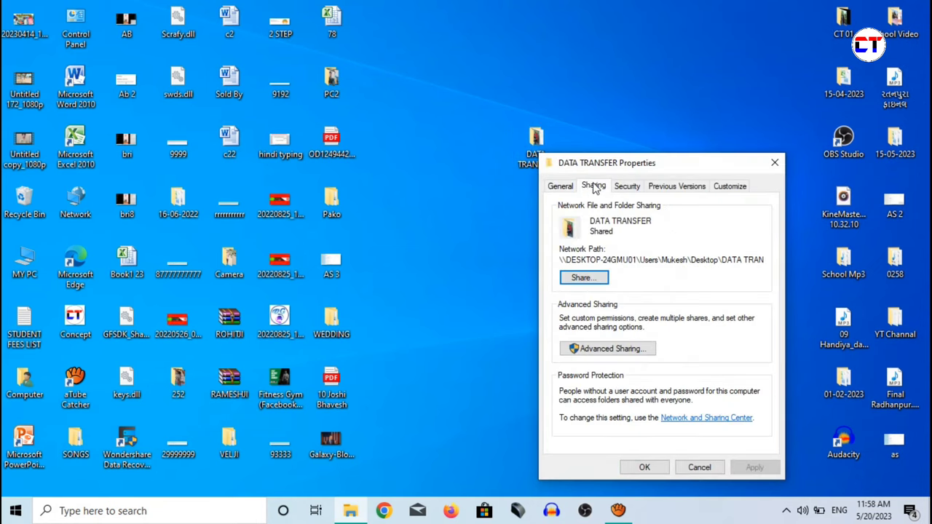
pyautogui.moveTo(652, 165); pyautogui.dragTo(557, 176)
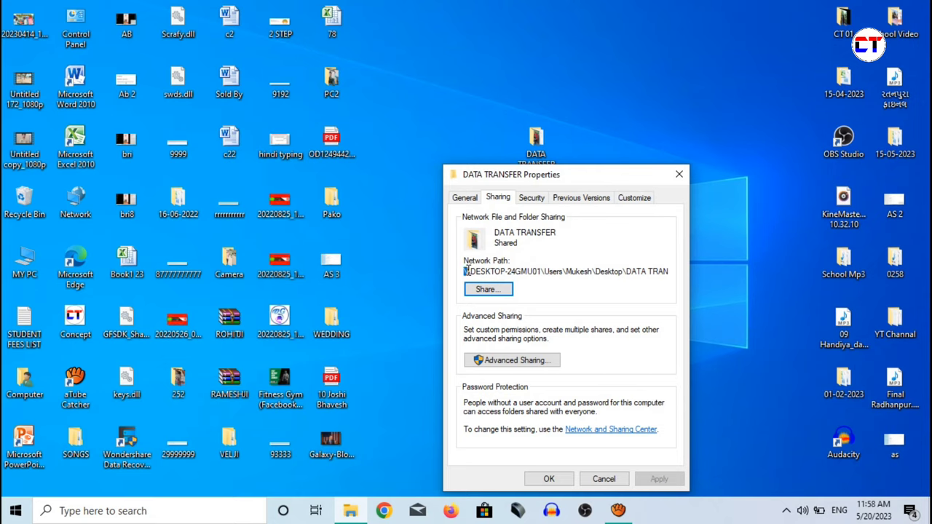
pyautogui.moveTo(464, 270); pyautogui.dragTo(712, 272)
pyautogui.hotkey('ctrl', 'c')
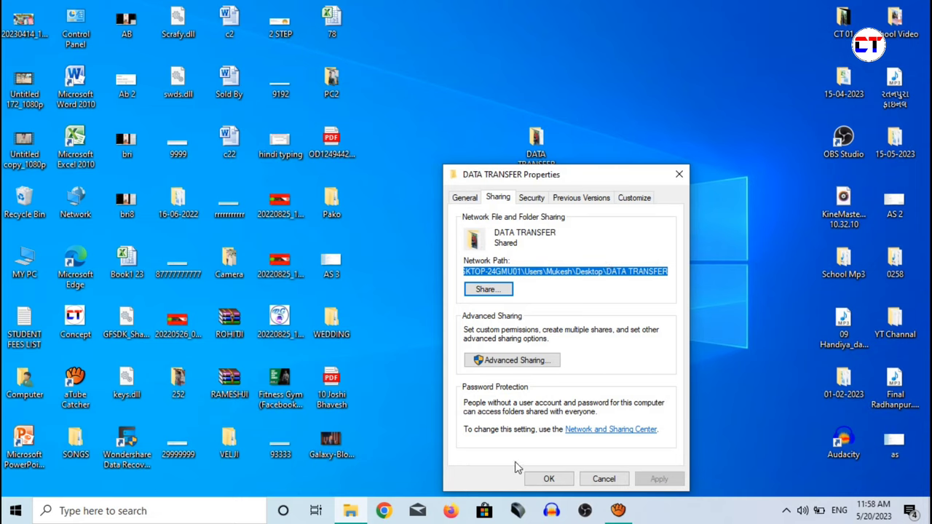
pyautogui.click(536, 273)
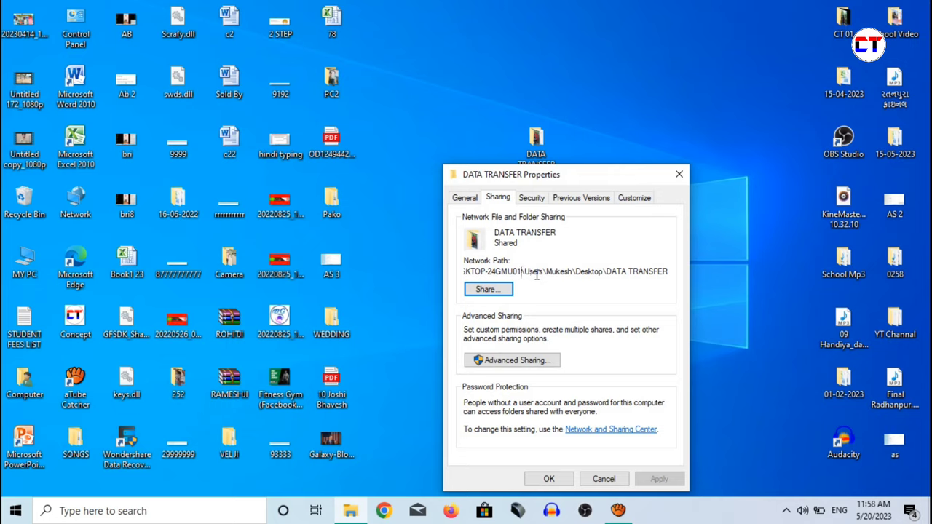
pyautogui.press('Home')
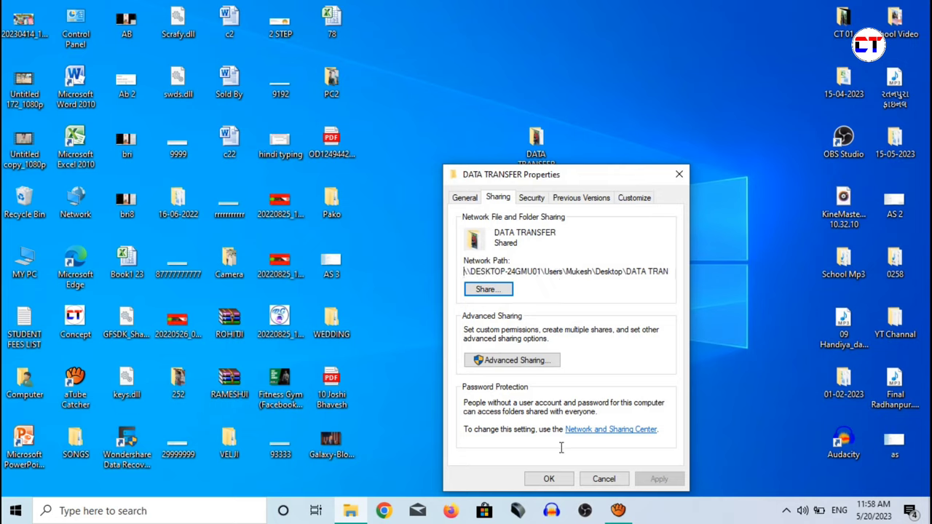
pyautogui.click(547, 478)
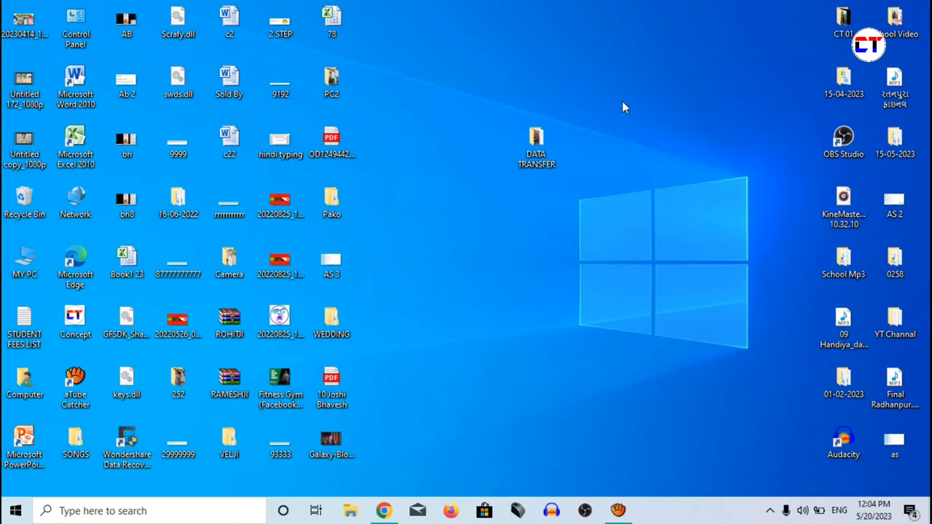
# Switch to WhatsApp Web in Chrome, send the copied network path in the open chat, and minimize the browser
pyautogui.click(384, 511)
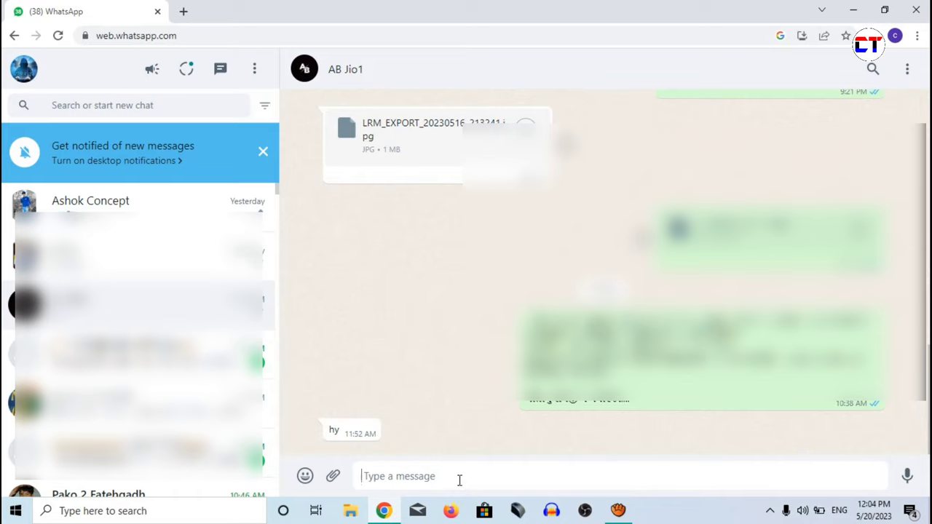
pyautogui.hotkey('ctrl', 'v')
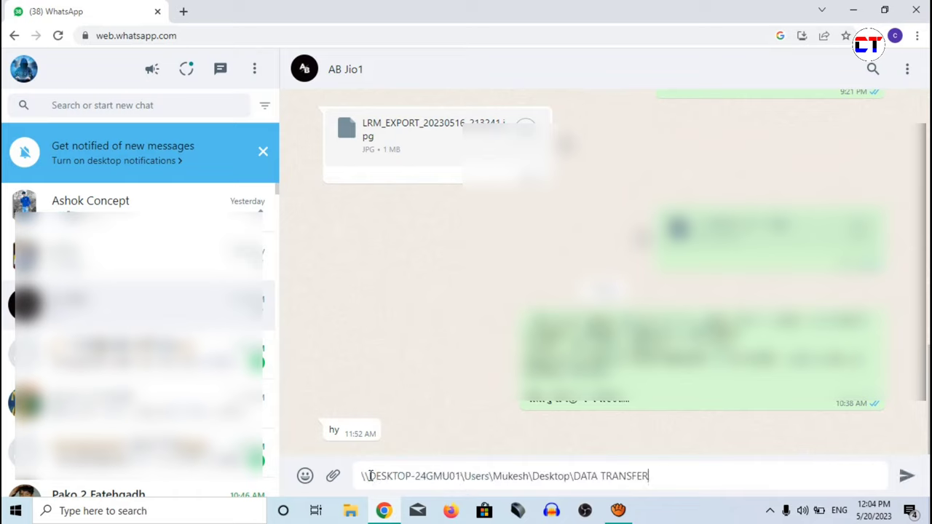
pyautogui.click(906, 476)
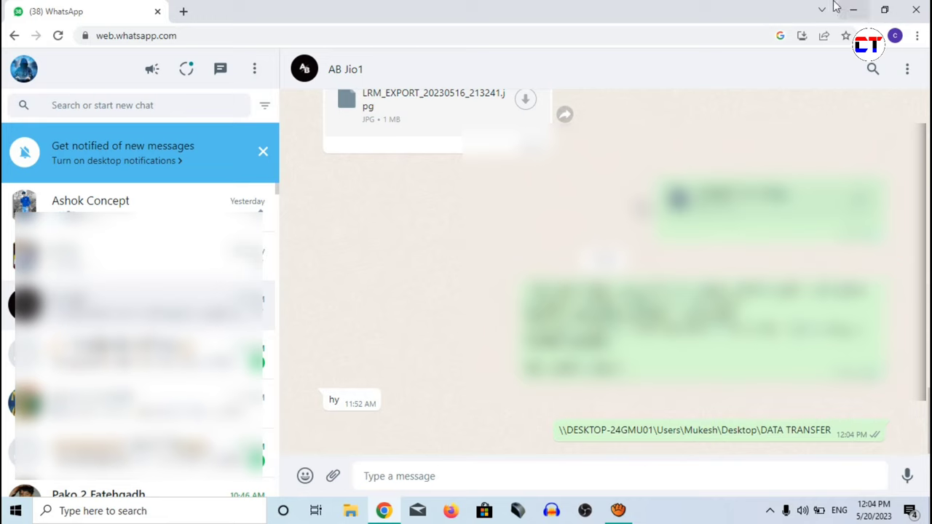
pyautogui.click(853, 9)
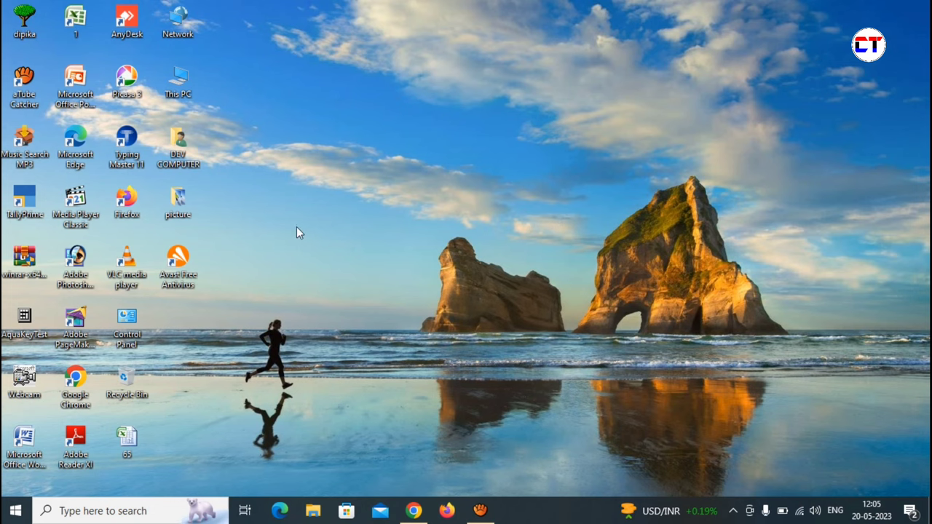
# On the second computer, check the advanced sharing settings for the Private, Guest or Public, and All Networks profiles, and close Control Panel
pyautogui.doubleClick(126, 341)
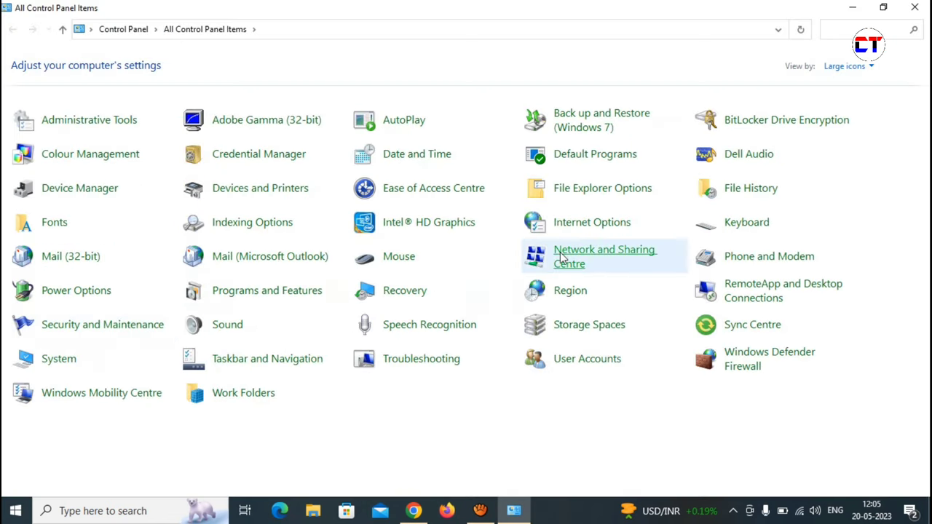
pyautogui.click(564, 254)
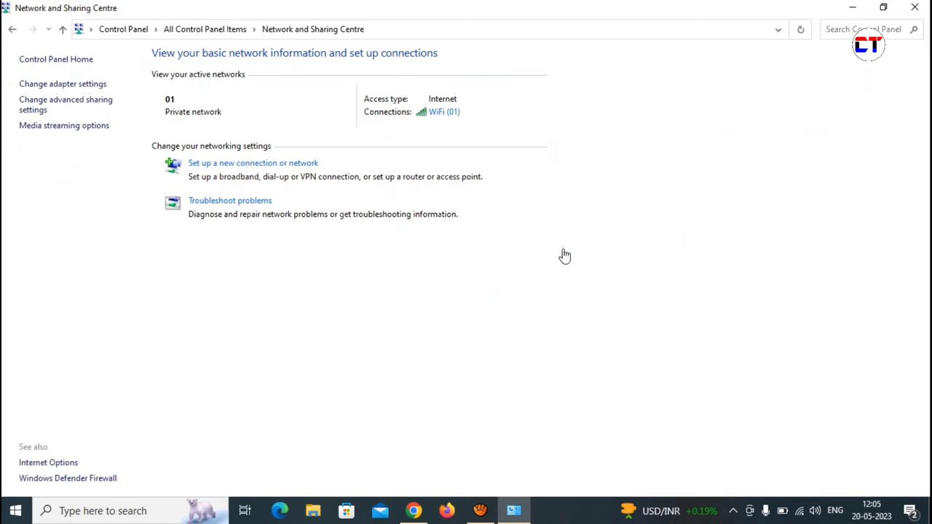
pyautogui.click(56, 102)
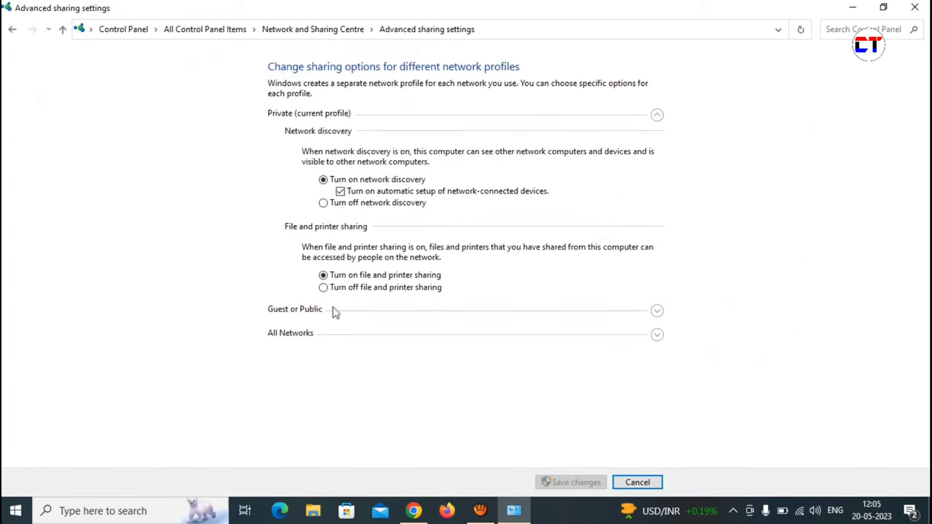
pyautogui.click(656, 310)
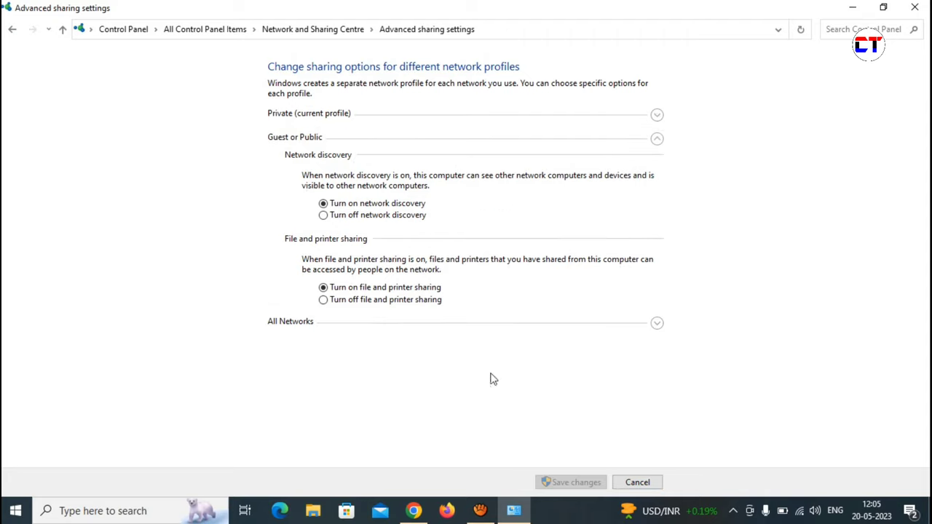
pyautogui.click(657, 323)
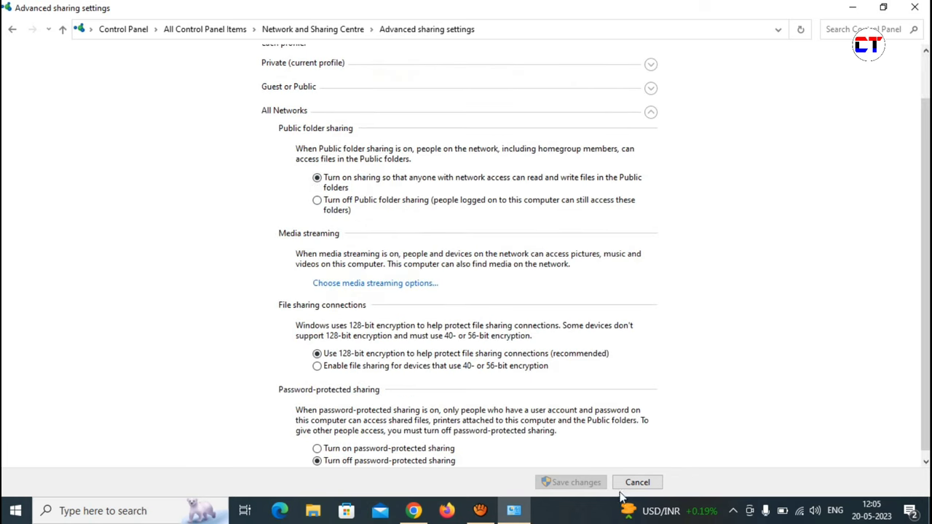
pyautogui.click(916, 8)
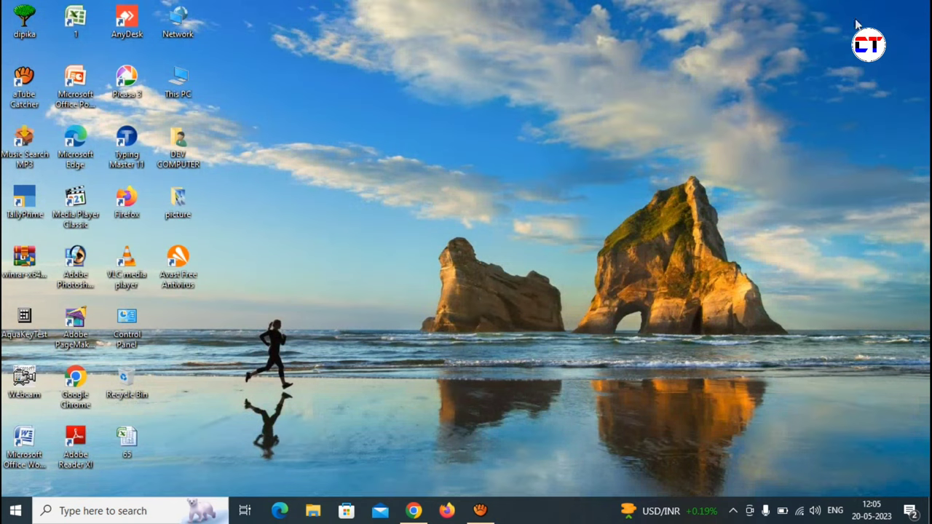
# Switch to WhatsApp Web in Chrome, copy the received DATA TRANSFER network path from the chat, and minimize the browser
pyautogui.click(413, 512)
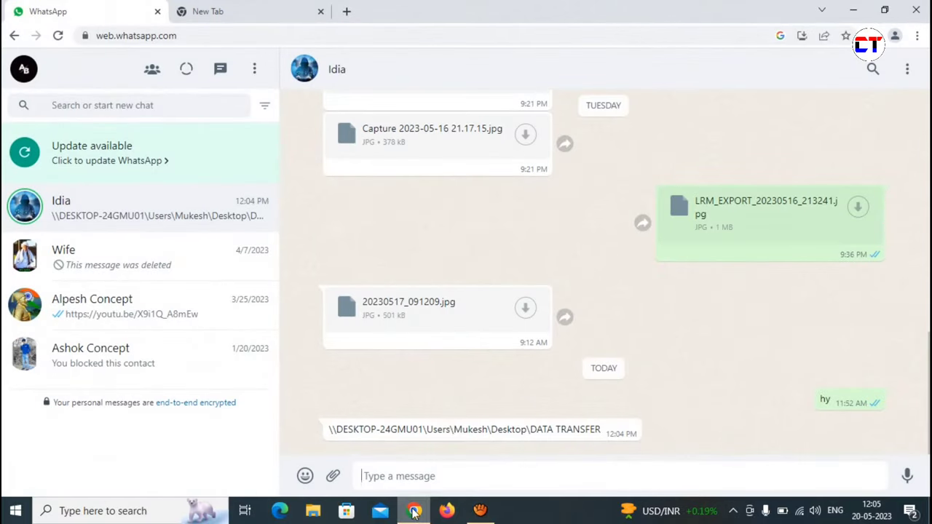
pyautogui.tripleClick(469, 430)
pyautogui.hotkey('ctrl', 'c')
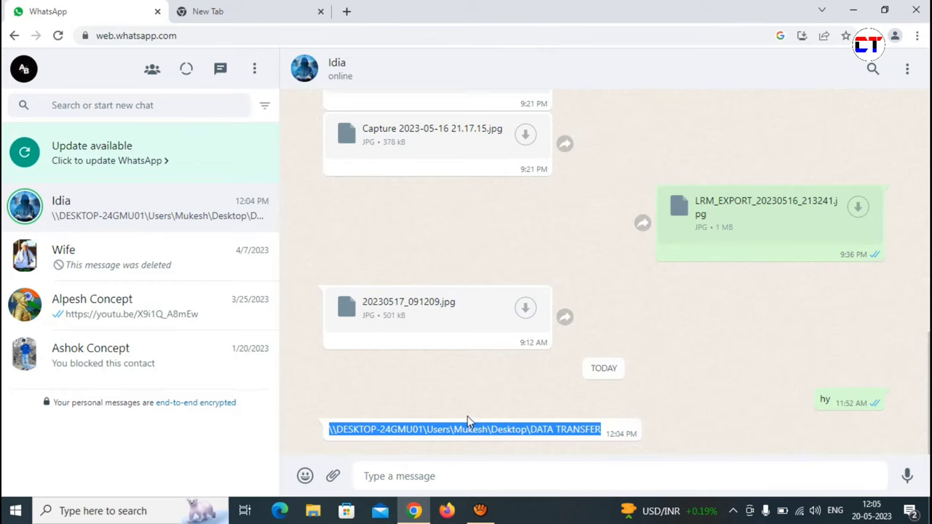
pyautogui.click(846, 10)
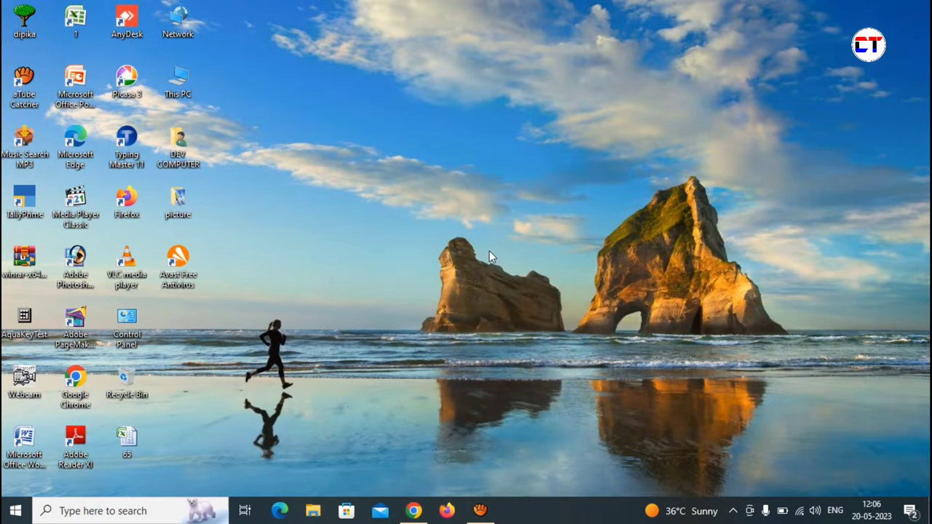
# Open the Run dialog, replace its entry with the copied network path, and open the shared DATA TRANSFER folder
pyautogui.click(65, 511)
pyautogui.write('r')
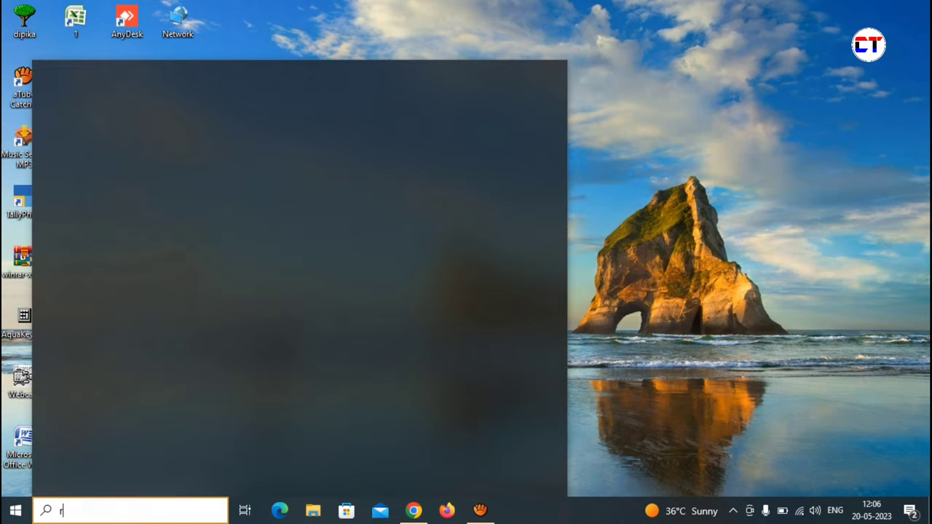
pyautogui.write('un')
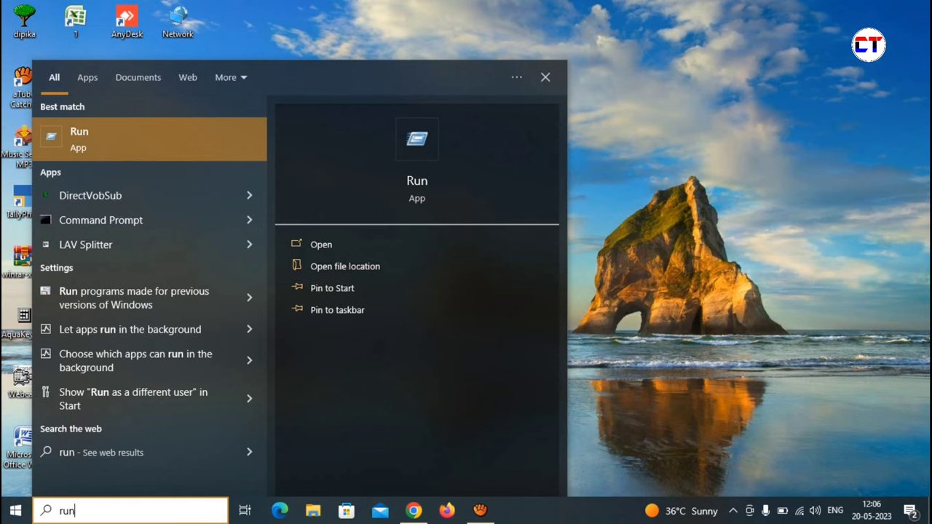
pyautogui.click(89, 145)
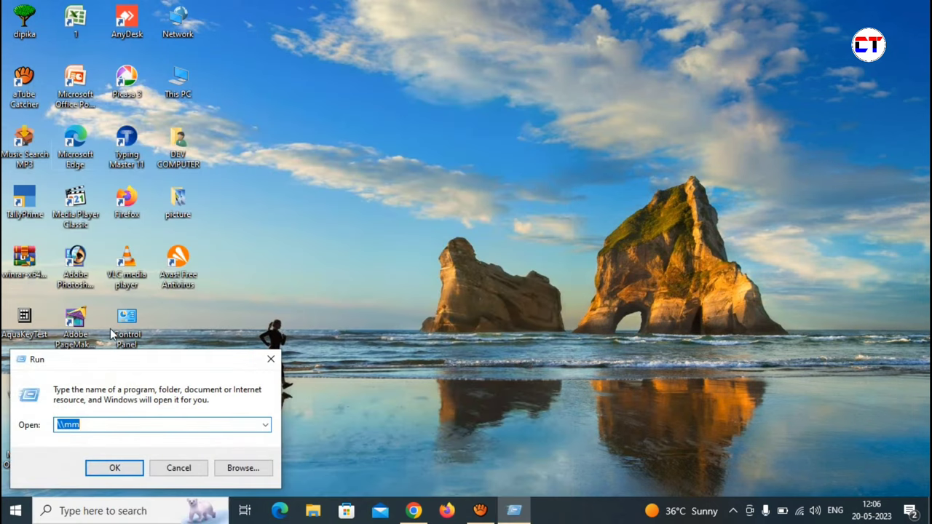
pyautogui.press('BackSpace')
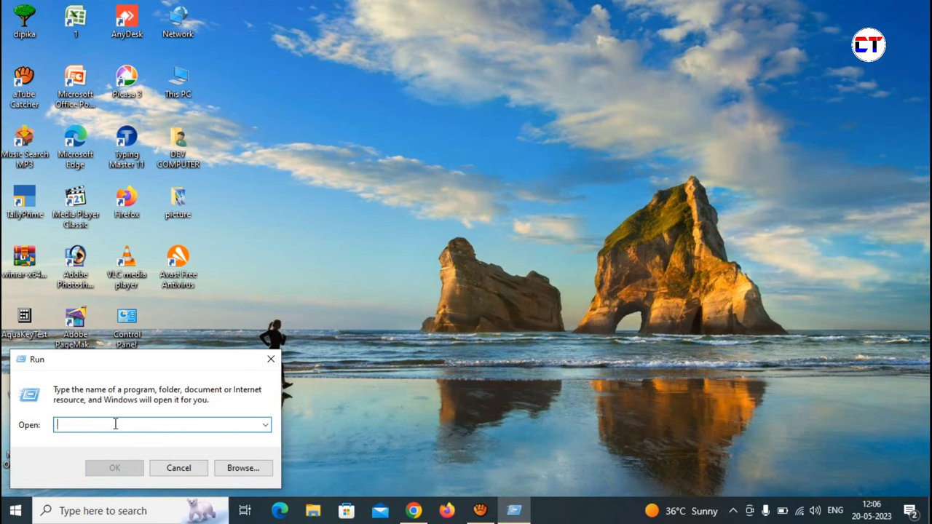
pyautogui.hotkey('ctrl', 'v')
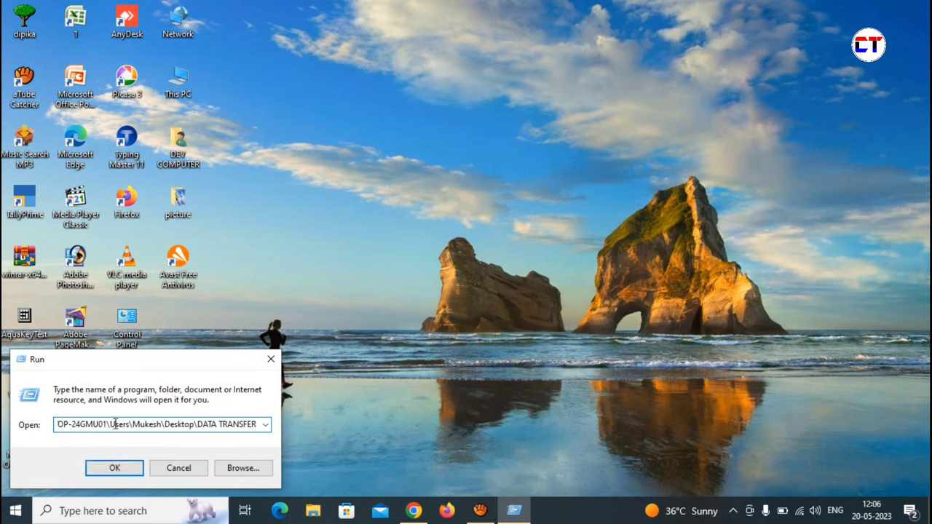
pyautogui.click(112, 468)
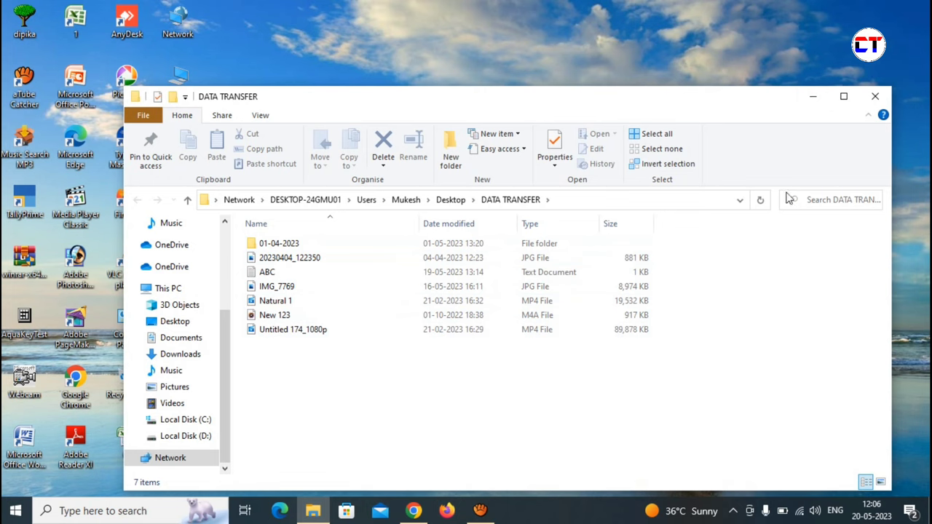
# Maximize the DATA TRANSFER folder window and display its contents as extra large icons
pyautogui.click(845, 96)
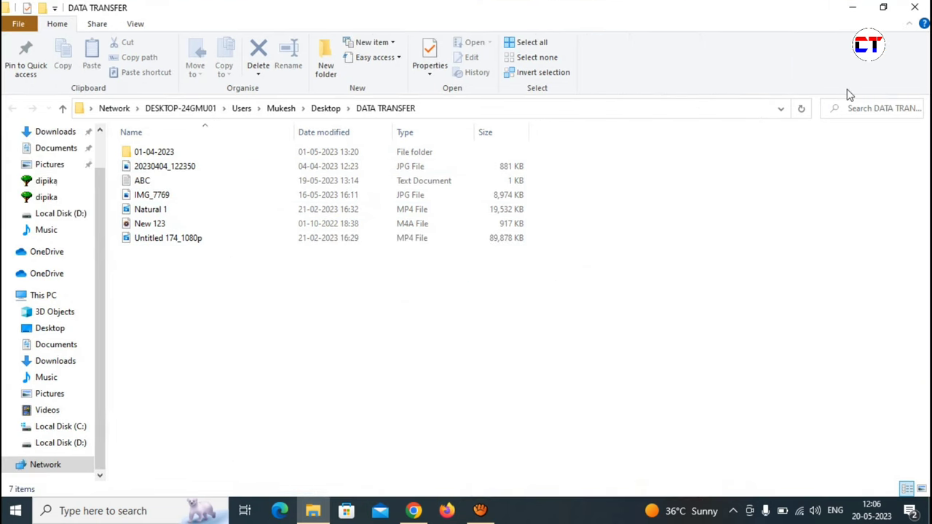
pyautogui.click(134, 25)
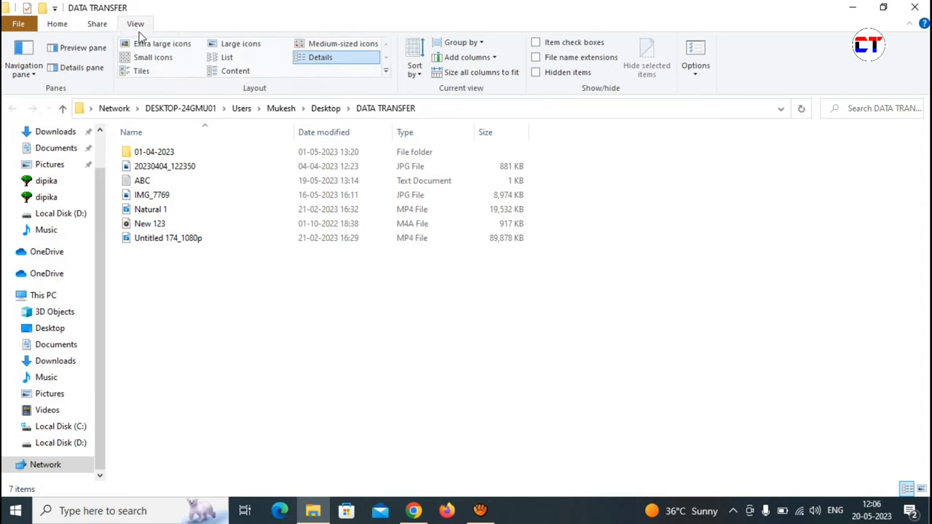
pyautogui.click(148, 47)
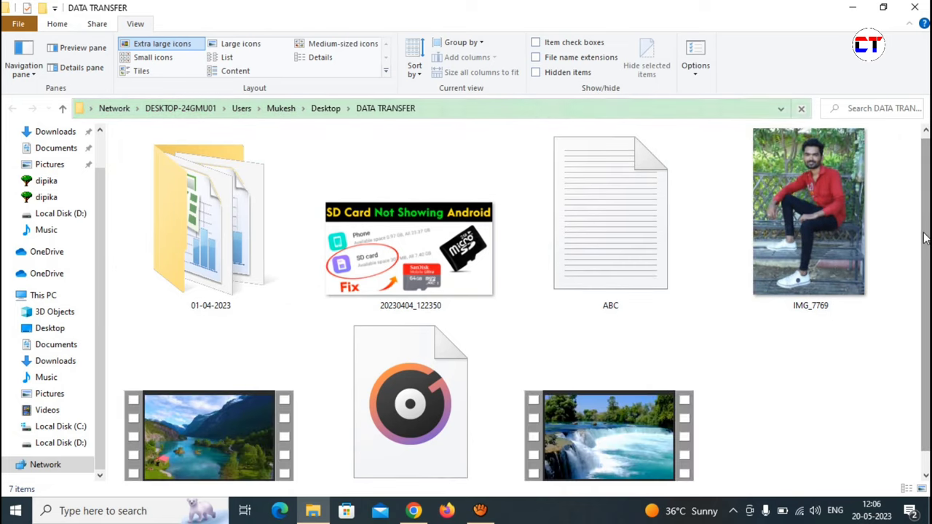
pyautogui.scroll(-1, 924, 236)
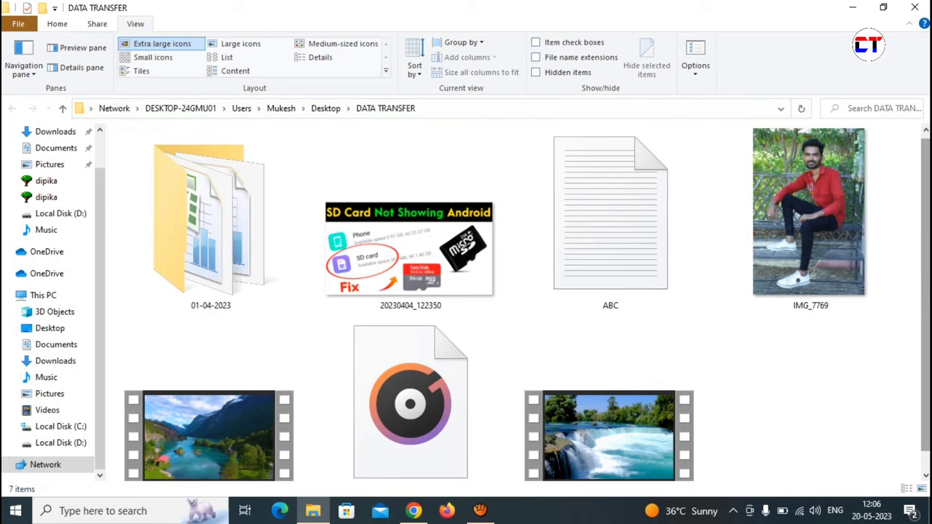
pyautogui.scroll(-1, 527, 302)
pyautogui.scroll(1, 527, 302)
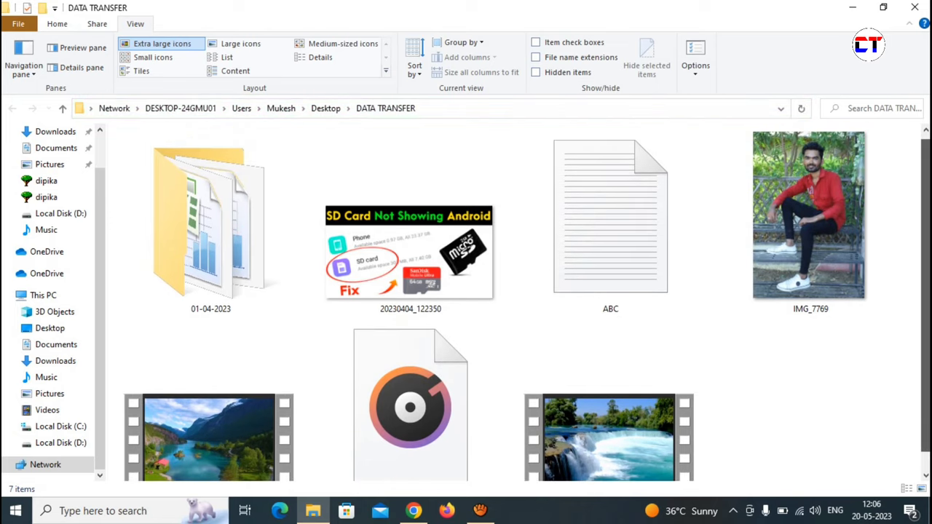
pyautogui.scroll(-1, 527, 303)
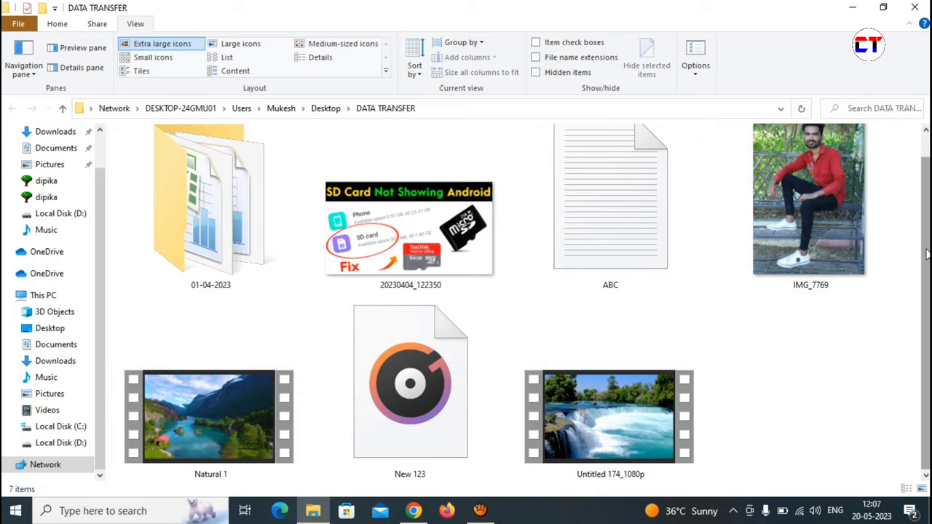
# View the IMG_7769 picture from the shared folder, and close both the picture and the DATA TRANSFER window
pyautogui.click(808, 231)
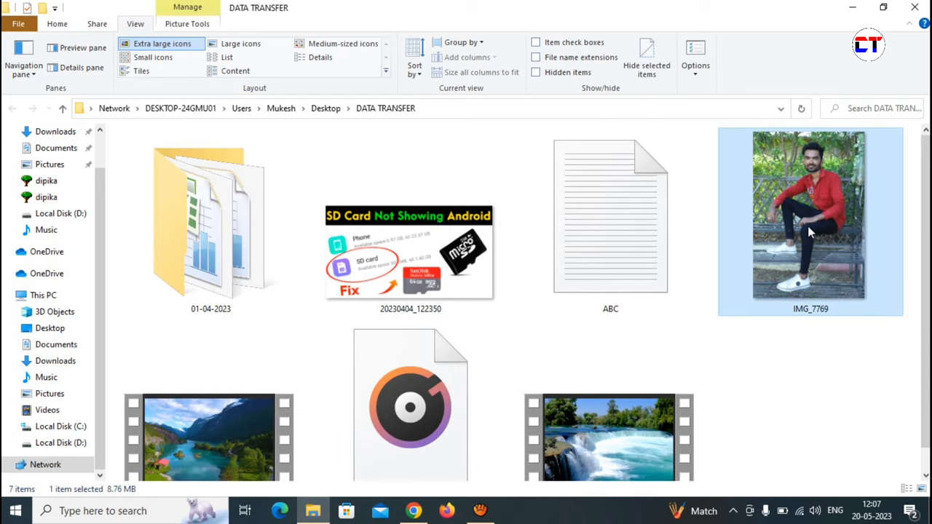
pyautogui.doubleClick(809, 231)
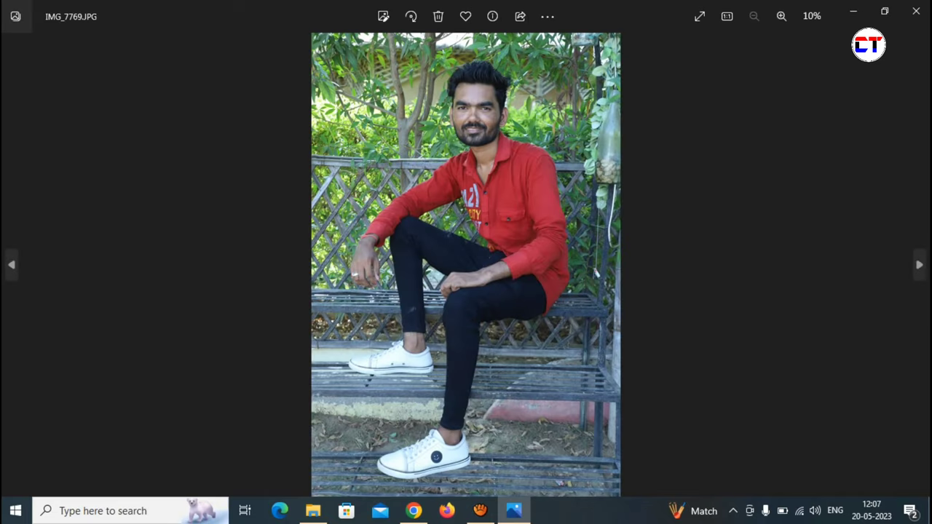
pyautogui.click(915, 10)
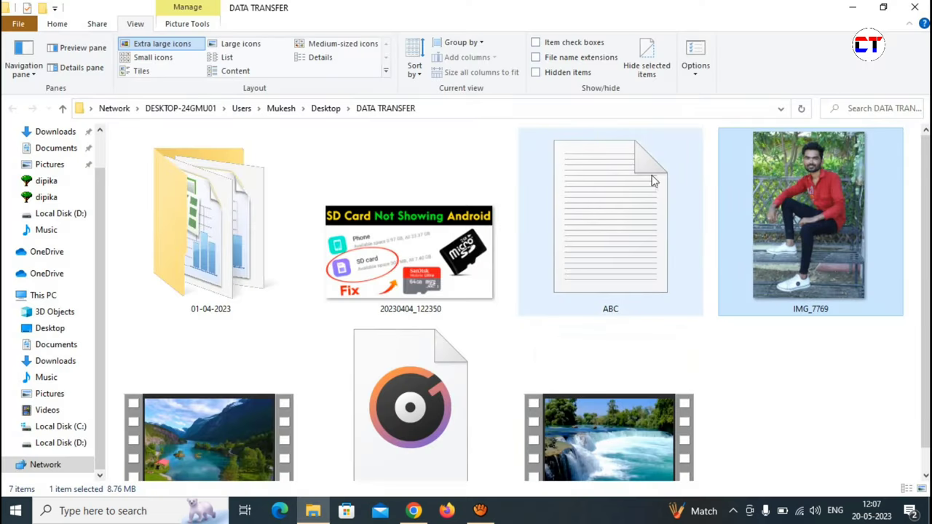
pyautogui.click(915, 7)
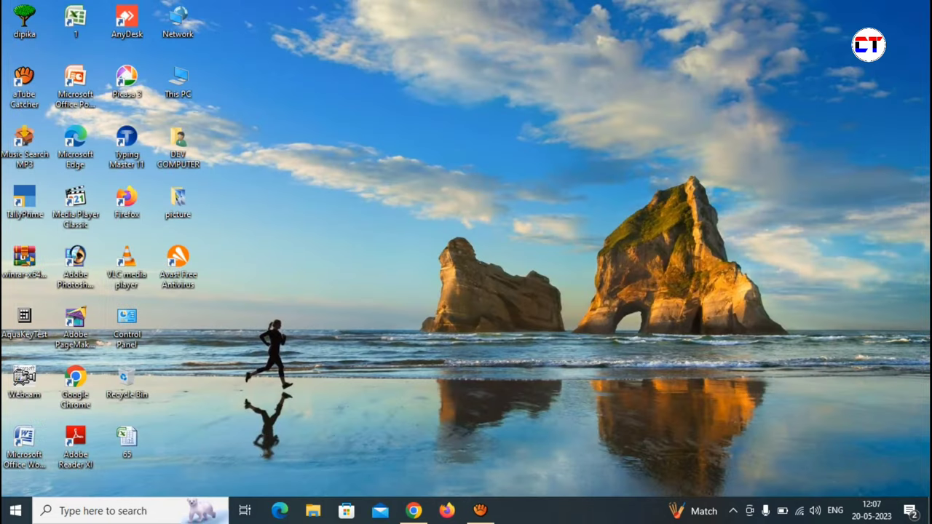
pyautogui.rightClick(521, 136)
pyautogui.click(557, 171)
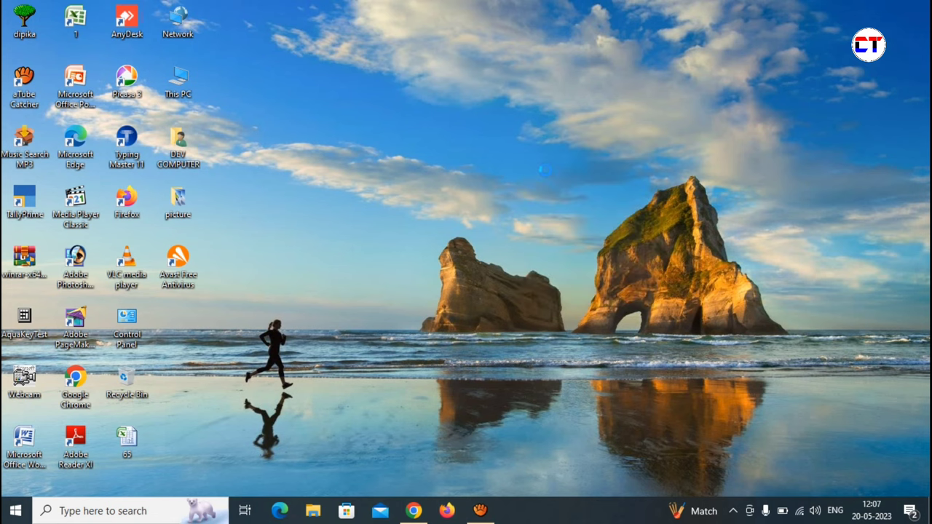